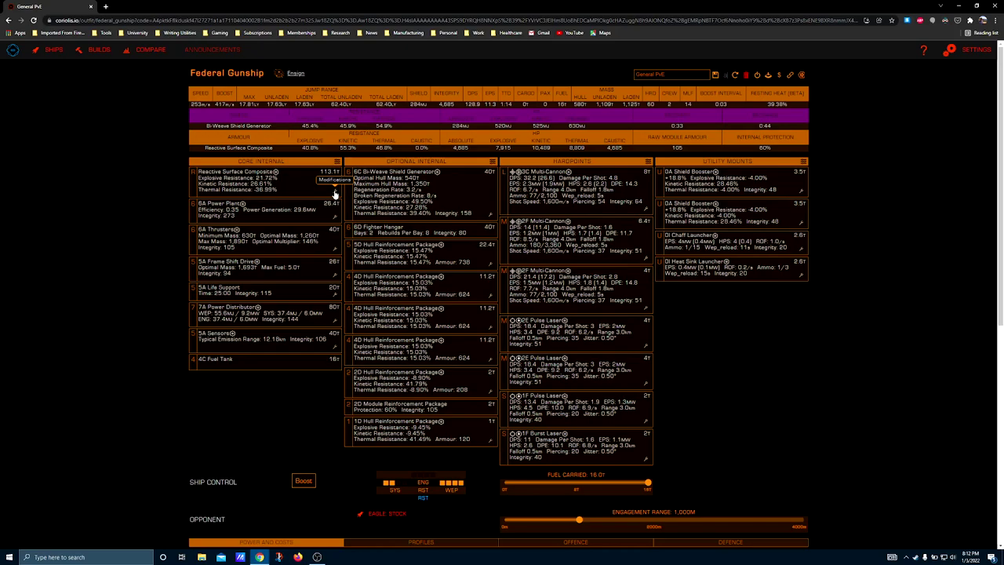
# Inspect the Reactive Surface Composite armour's engineering details, then close them.
pyautogui.click(334, 191)
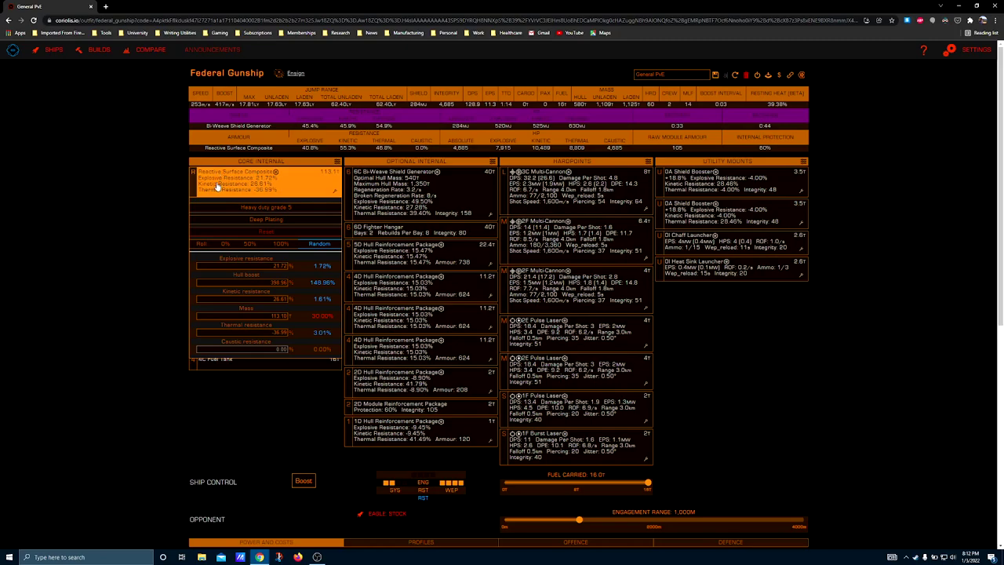
pyautogui.moveTo(330, 219)
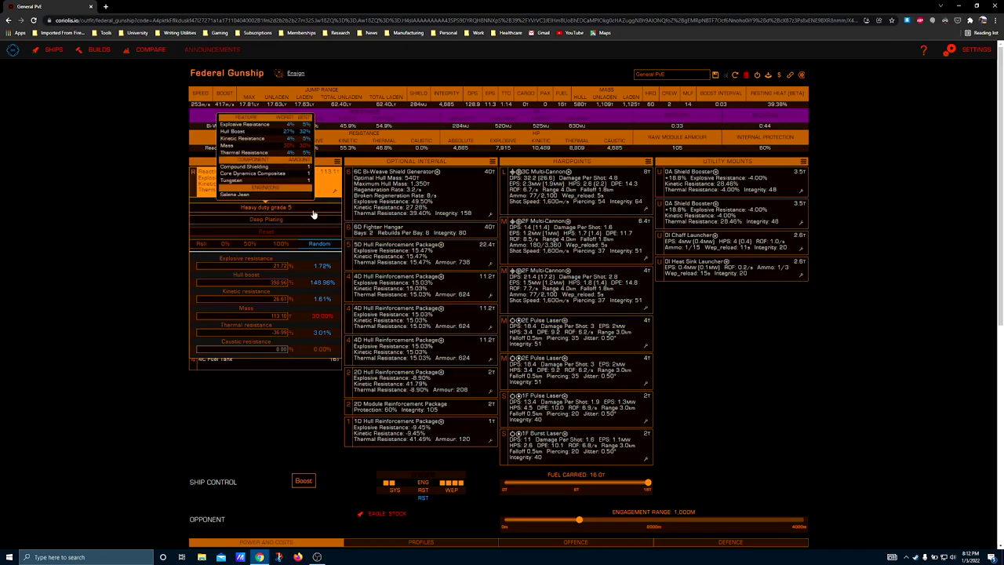
pyautogui.click(105, 227)
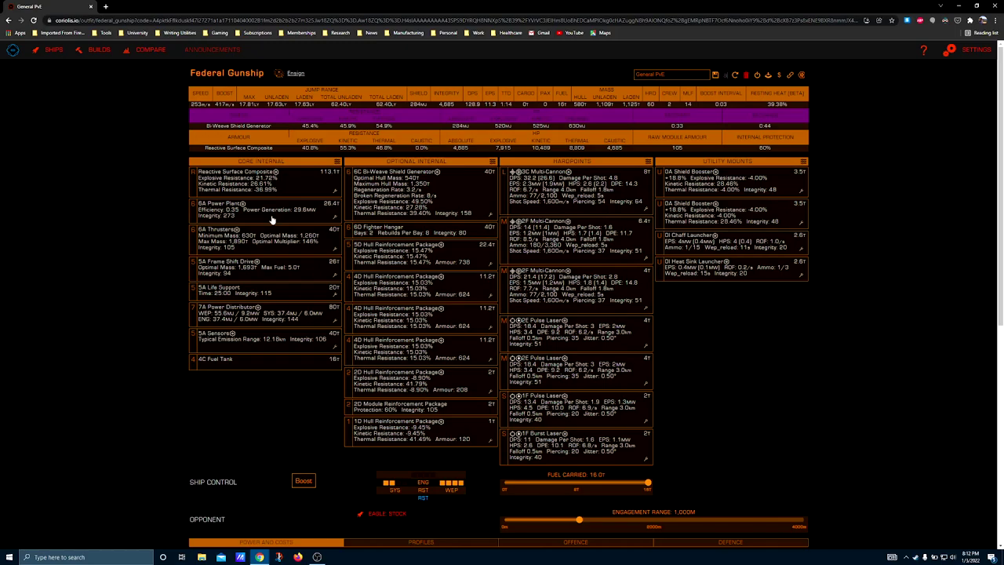
# Review the 6A Power Plant's mods, then show the 6A Thrusters' Dirty grade 5 with Drag Drives.
pyautogui.click(329, 220)
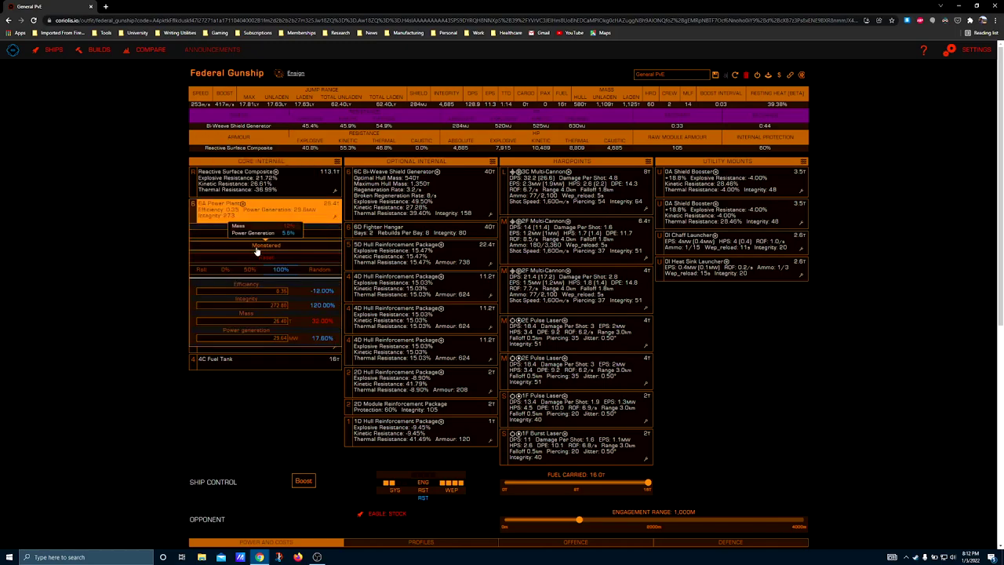
pyautogui.click(132, 250)
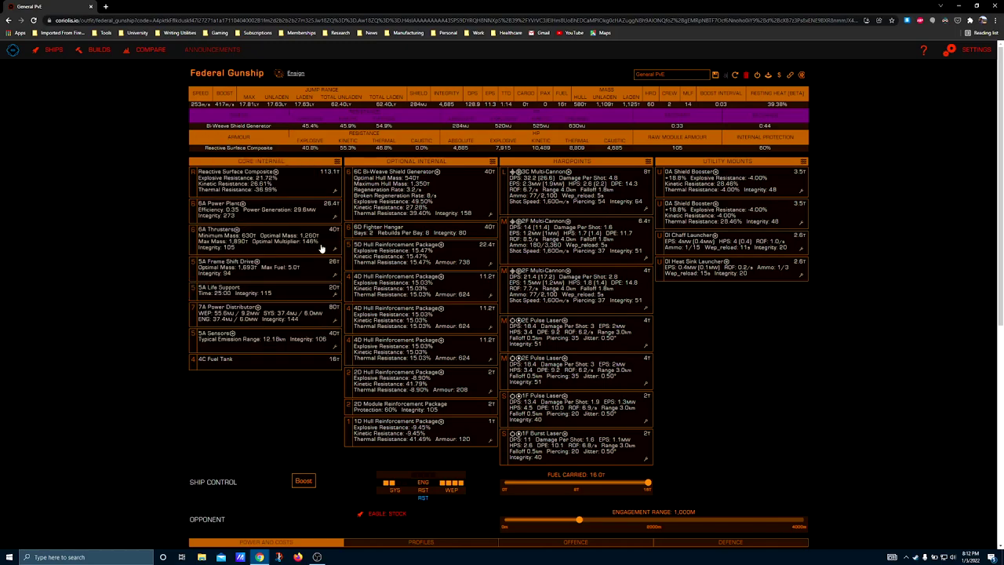
pyautogui.click(322, 248)
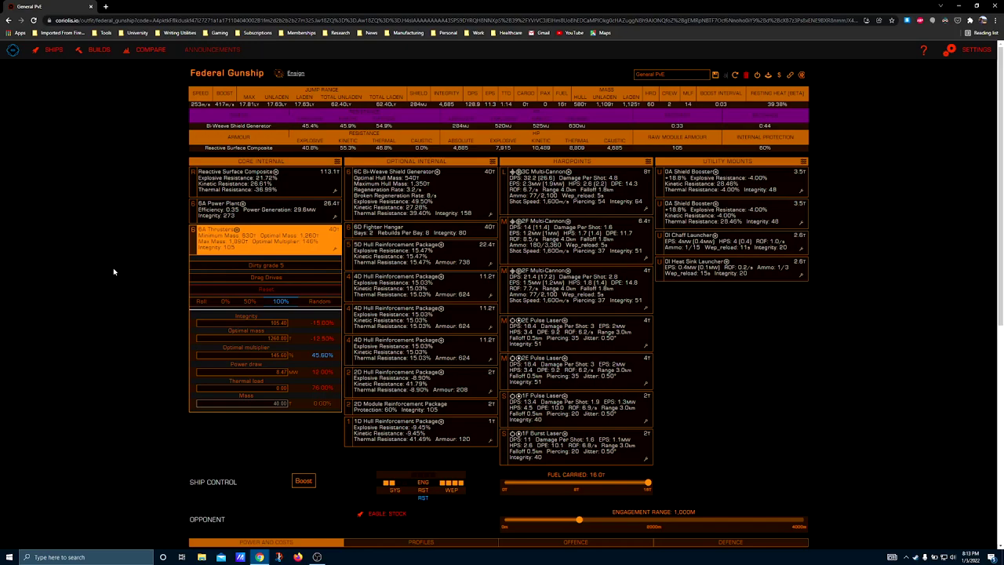
# Close the thrusters' details and review the Frame Shift Drive's engineering modifications.
pyautogui.click(113, 271)
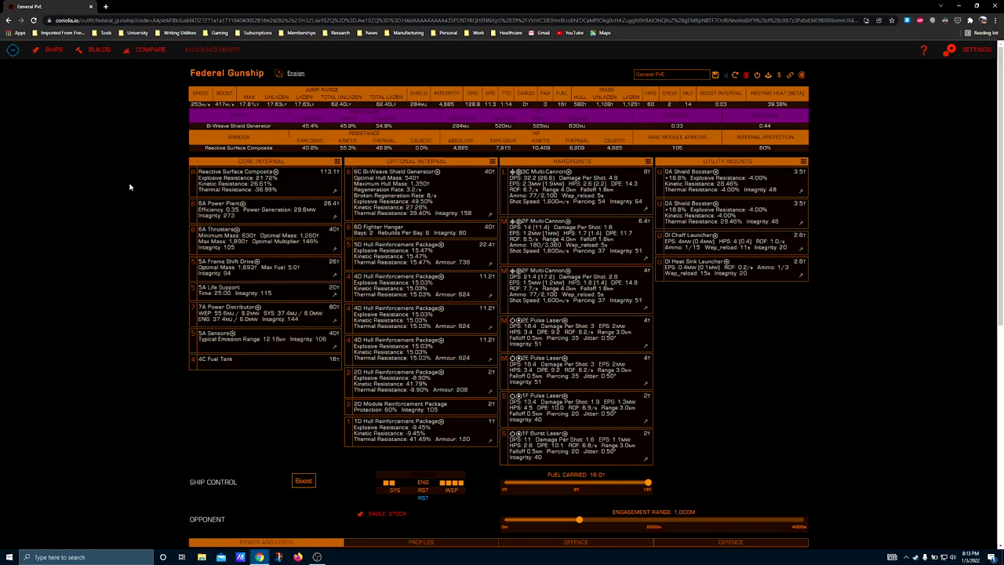
pyautogui.click(334, 277)
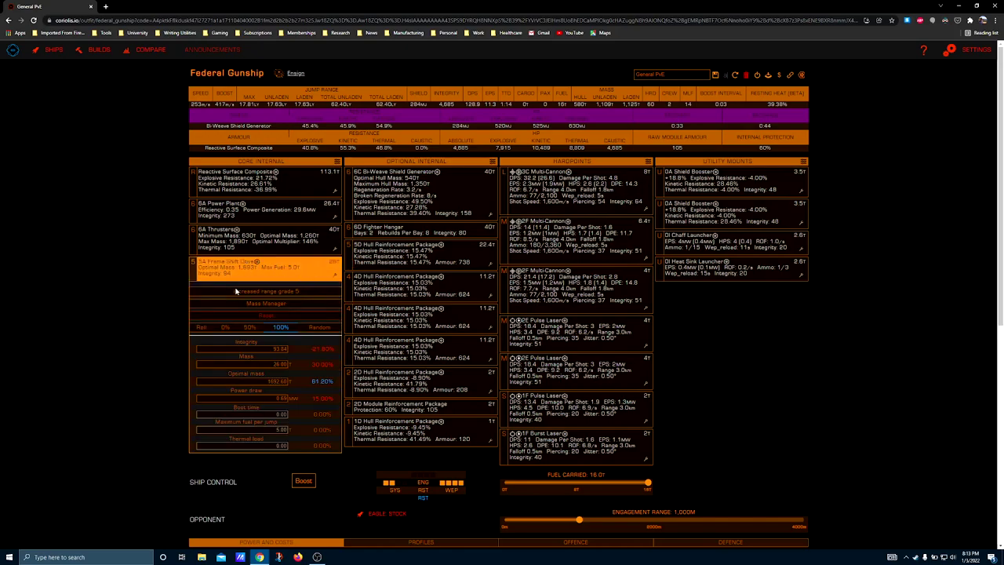
pyautogui.moveTo(228, 296)
pyautogui.moveTo(267, 307)
pyautogui.click(143, 282)
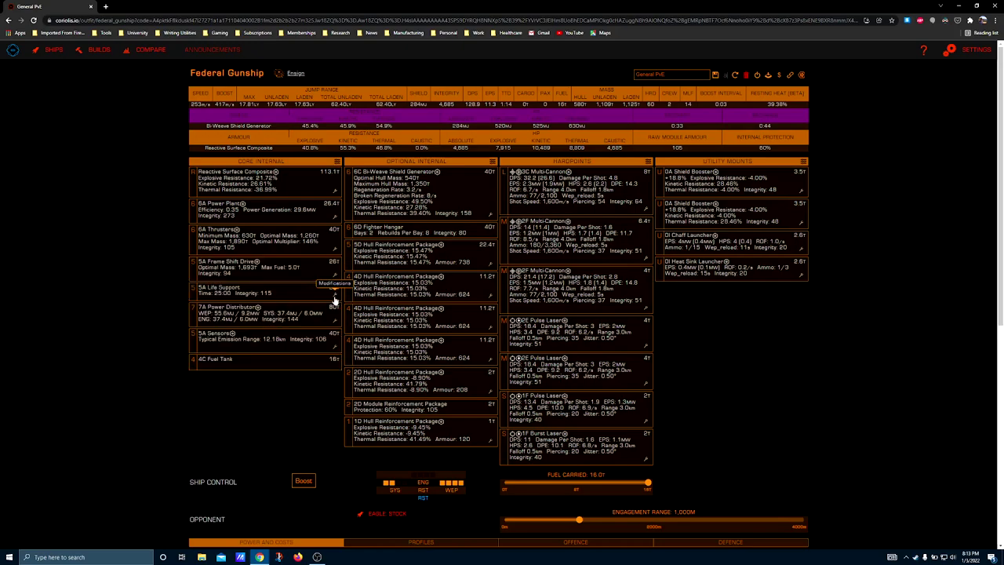
# Apply Reinforced grade 5 to the 5A Life Support, raising its integrity to 460.
pyautogui.click(335, 295)
pyautogui.click(229, 358)
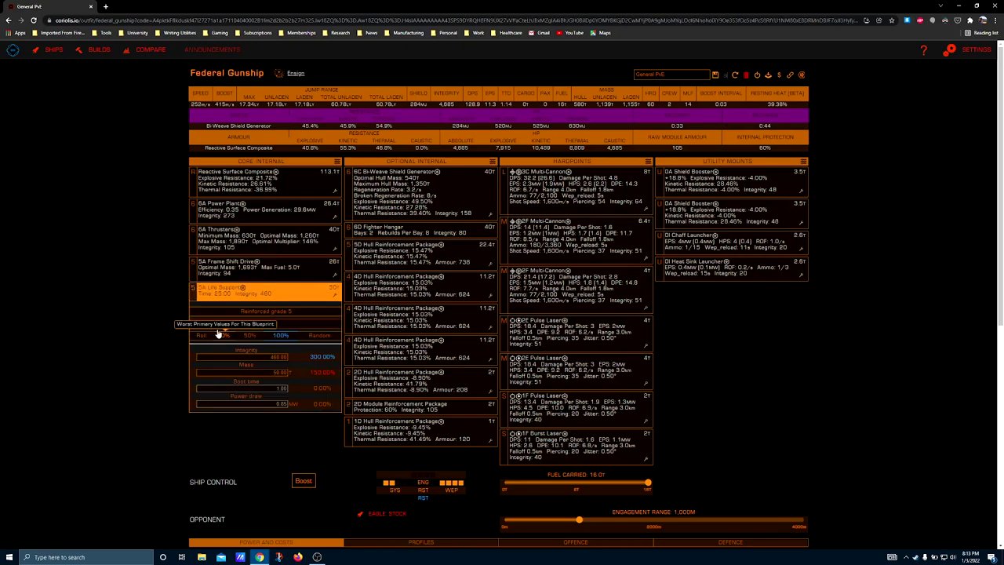
pyautogui.click(132, 298)
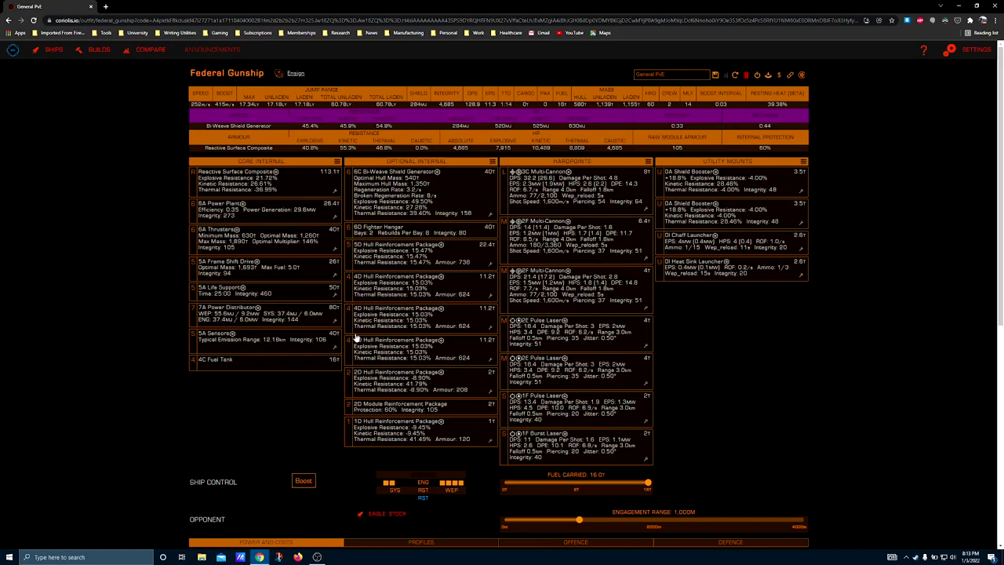
pyautogui.click(335, 321)
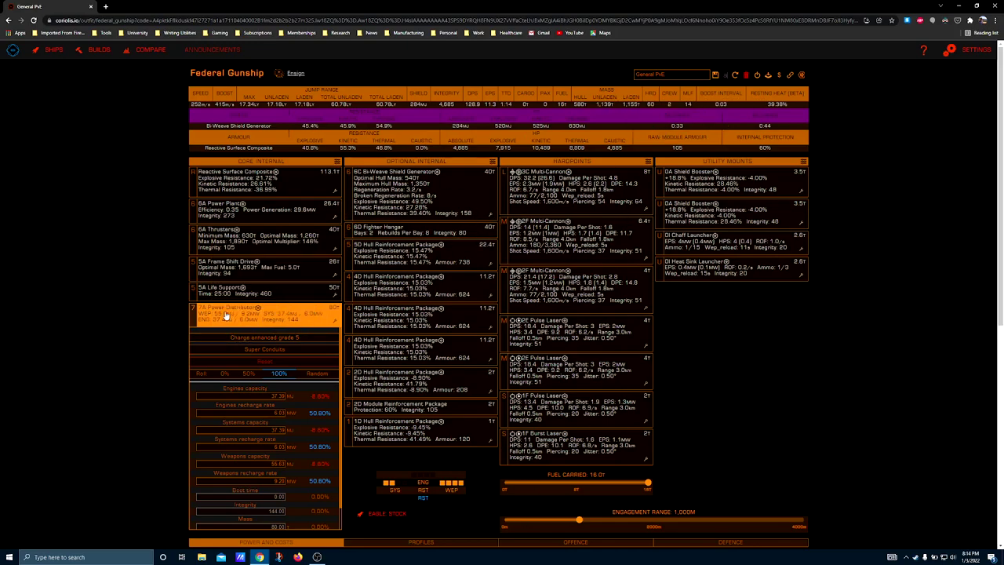
pyautogui.moveTo(248, 338)
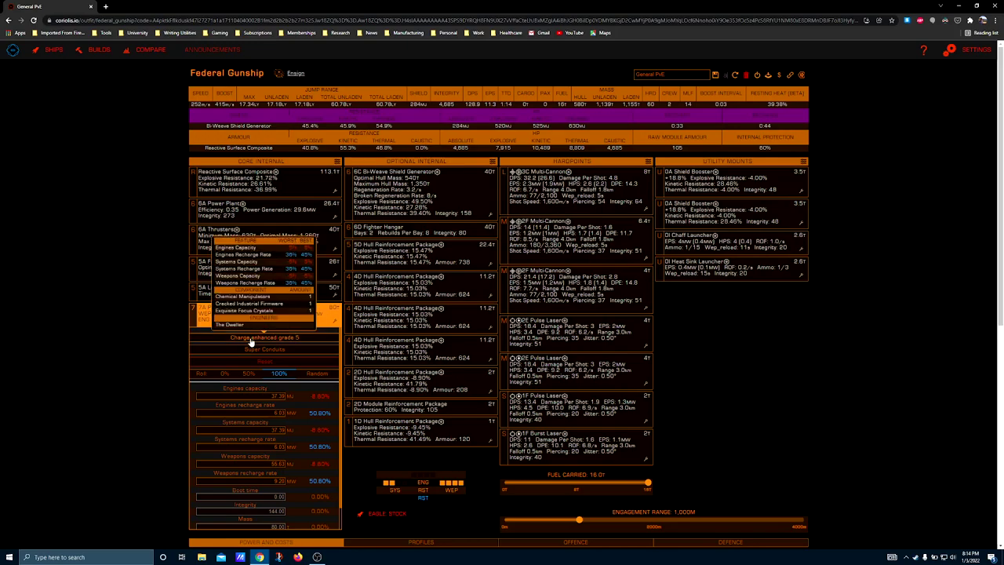
pyautogui.moveTo(265, 352)
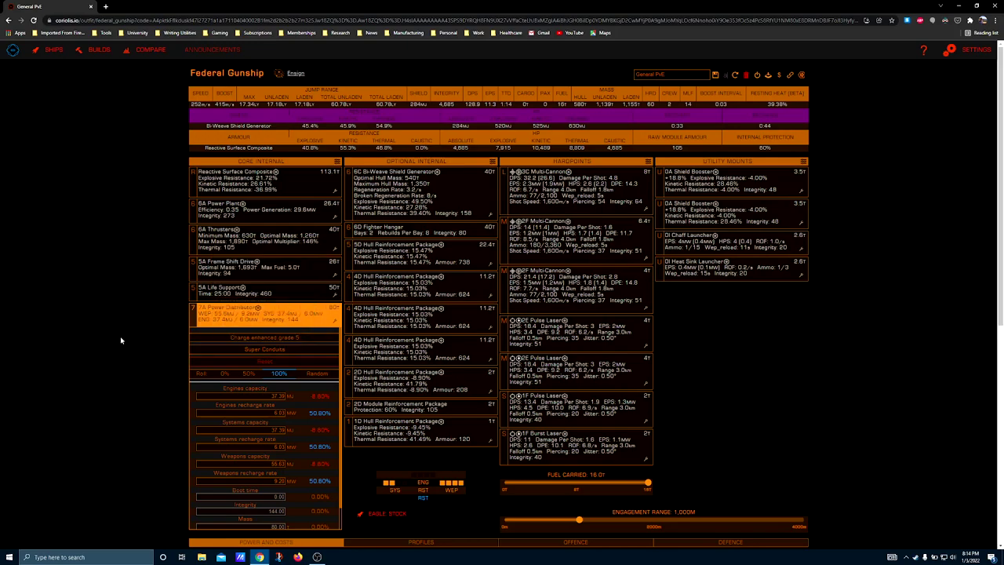
pyautogui.click(184, 337)
pyautogui.click(338, 349)
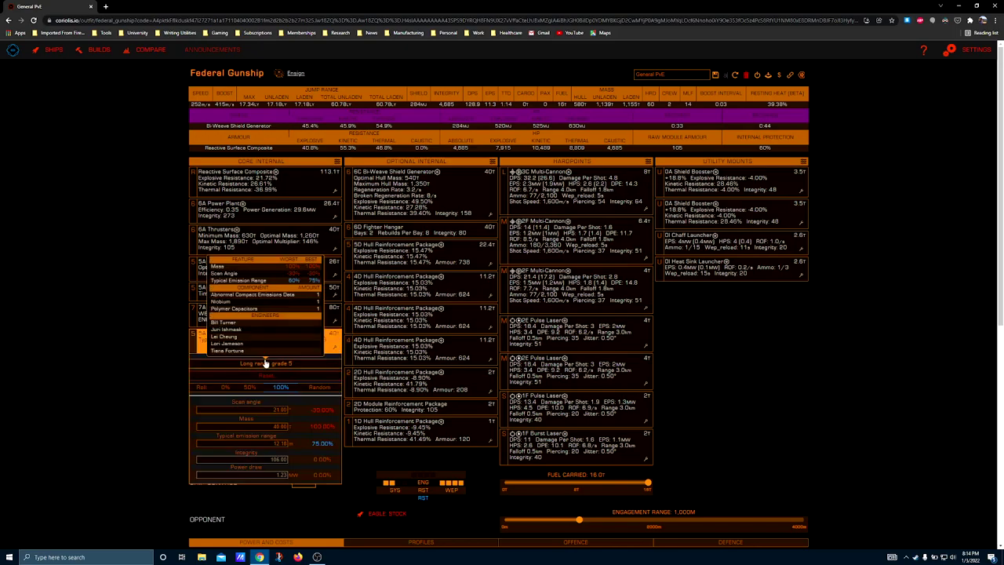
pyautogui.click(135, 344)
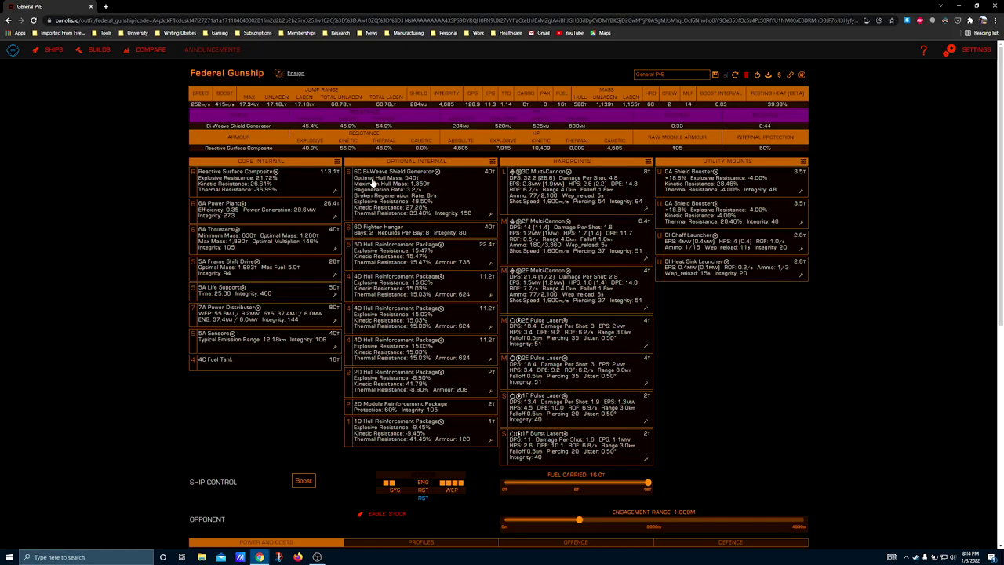
pyautogui.click(490, 214)
pyautogui.moveTo(438, 232)
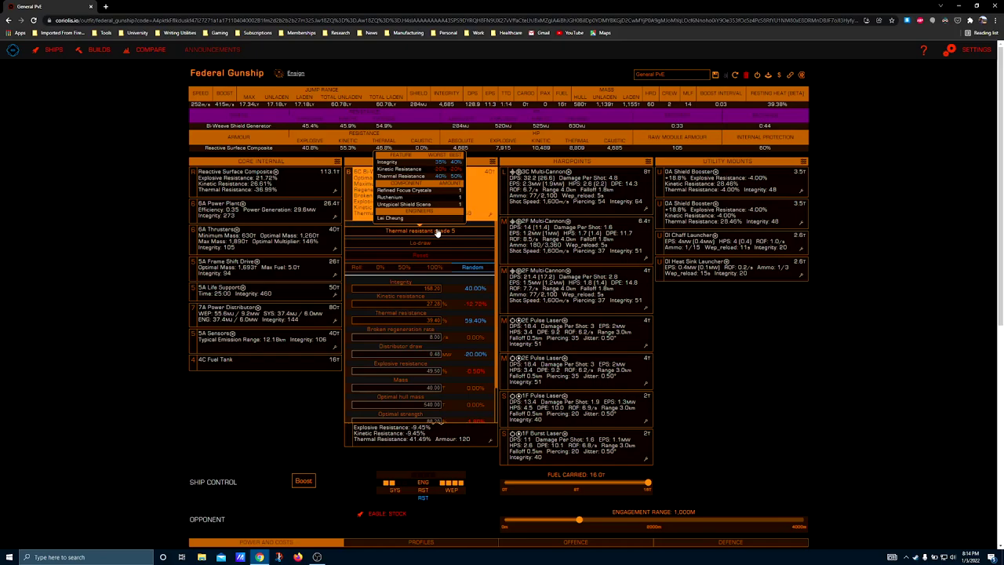
pyautogui.moveTo(415, 245)
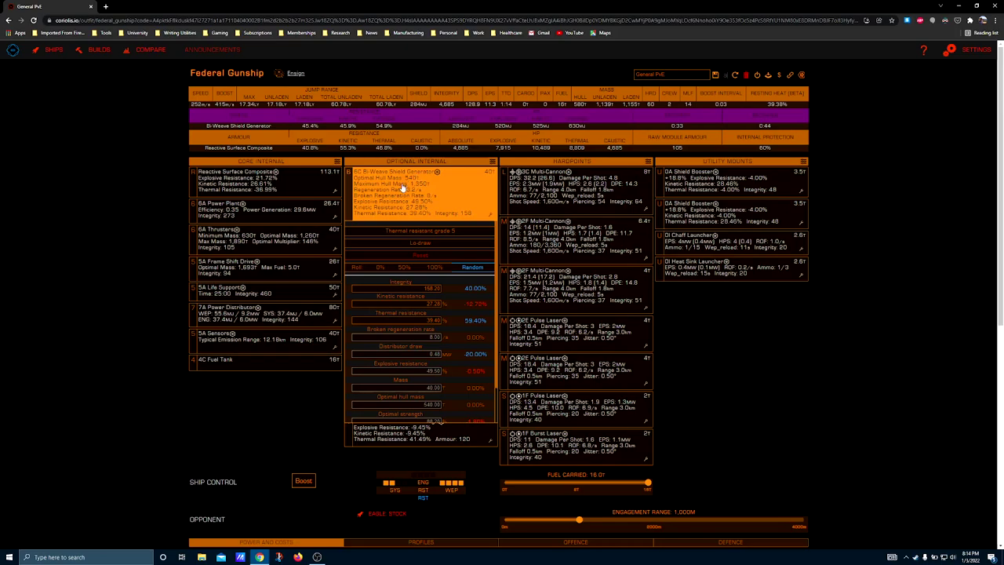
pyautogui.click(400, 196)
pyautogui.click(399, 229)
pyautogui.click(66, 225)
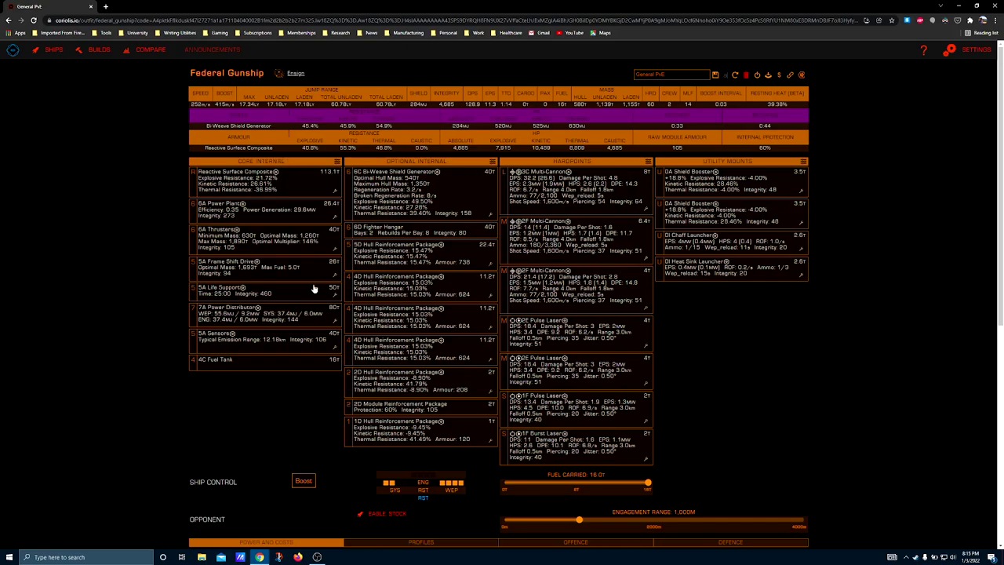
pyautogui.click(493, 266)
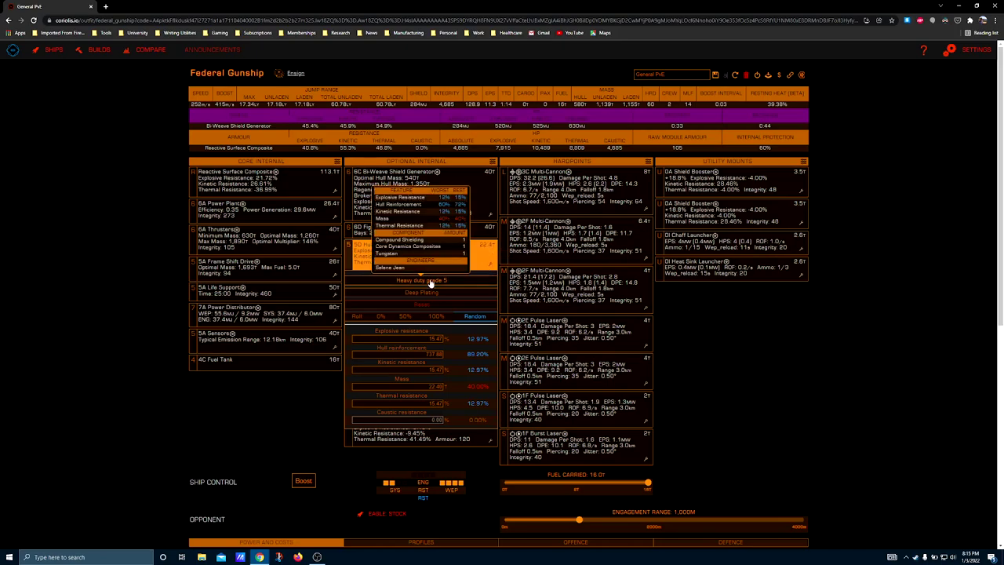
pyautogui.moveTo(409, 281)
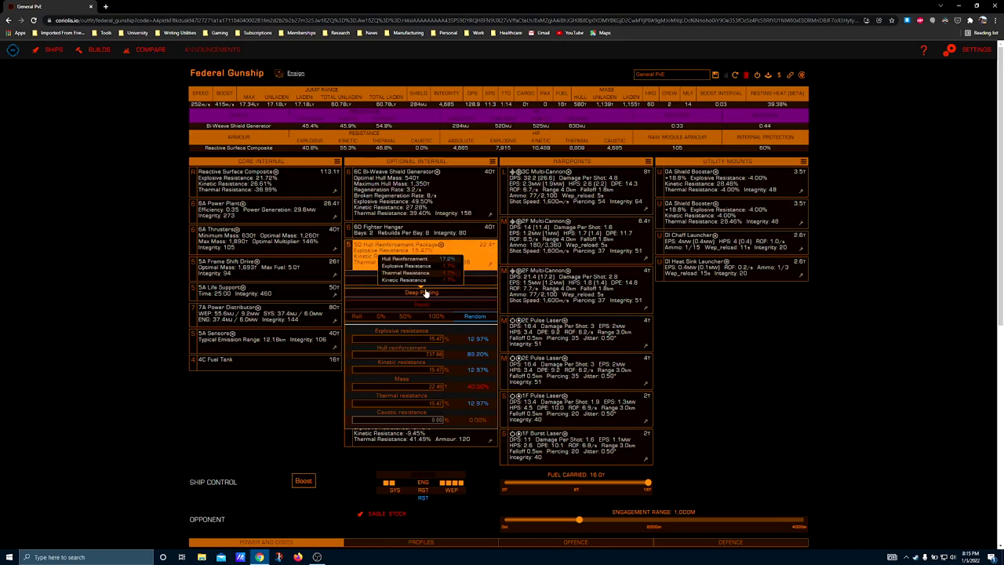
pyautogui.click(104, 287)
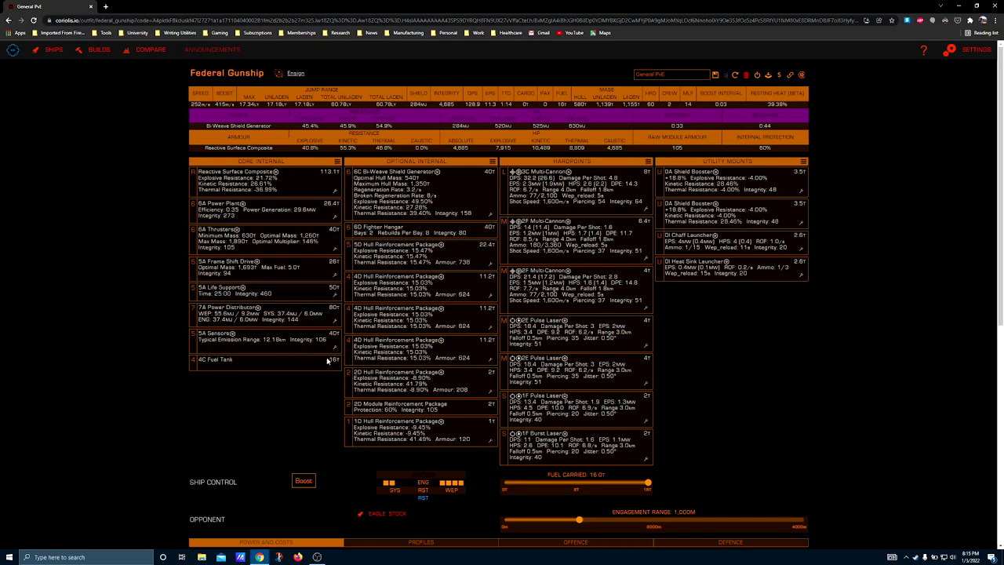
pyautogui.click(491, 394)
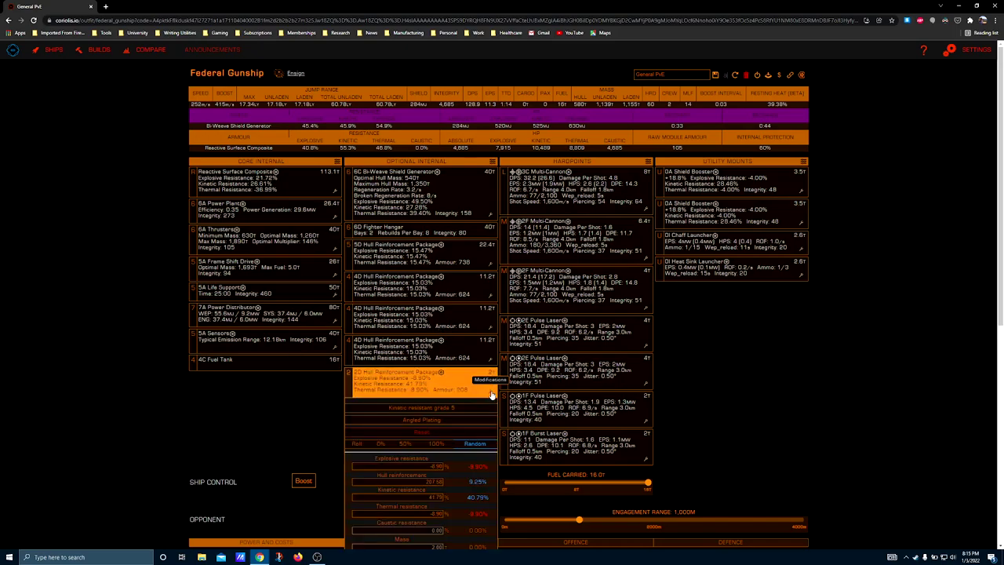
pyautogui.click(300, 419)
pyautogui.click(491, 443)
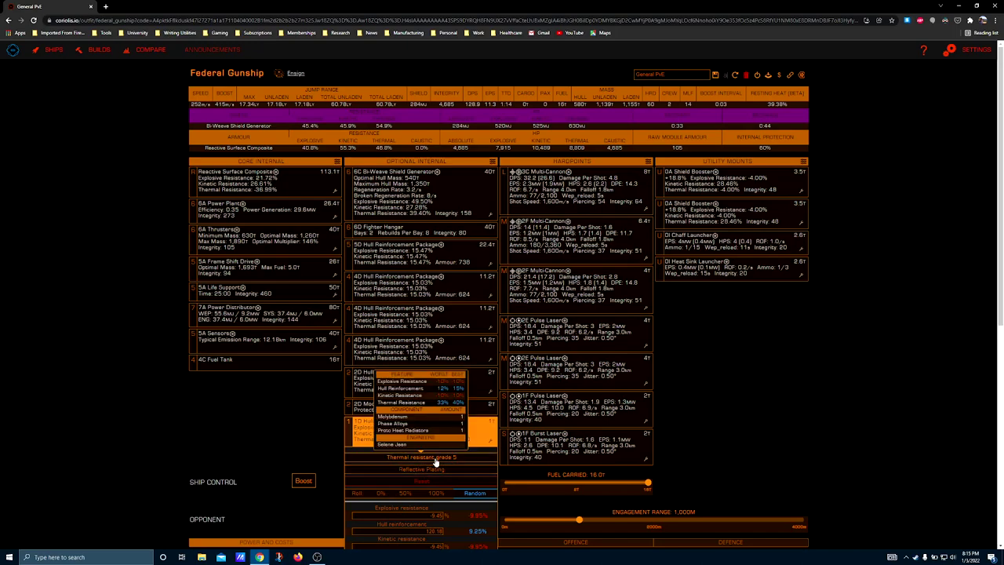
pyautogui.click(246, 436)
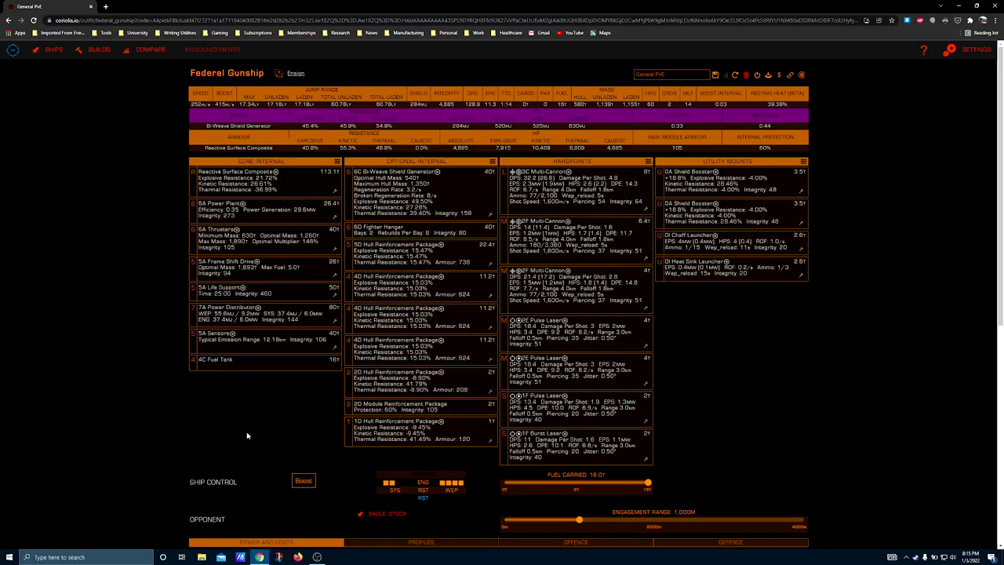
pyautogui.click(488, 393)
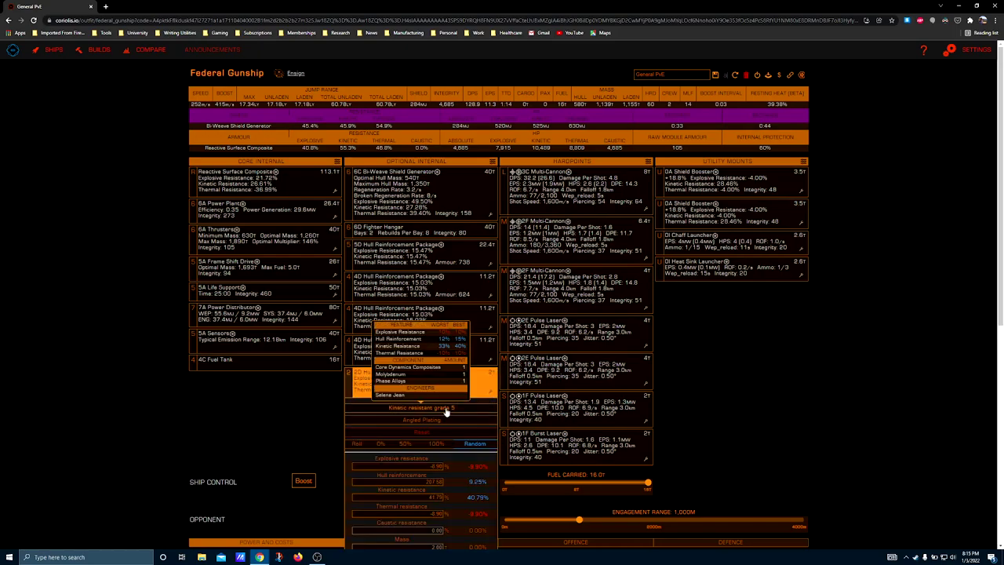
pyautogui.click(280, 433)
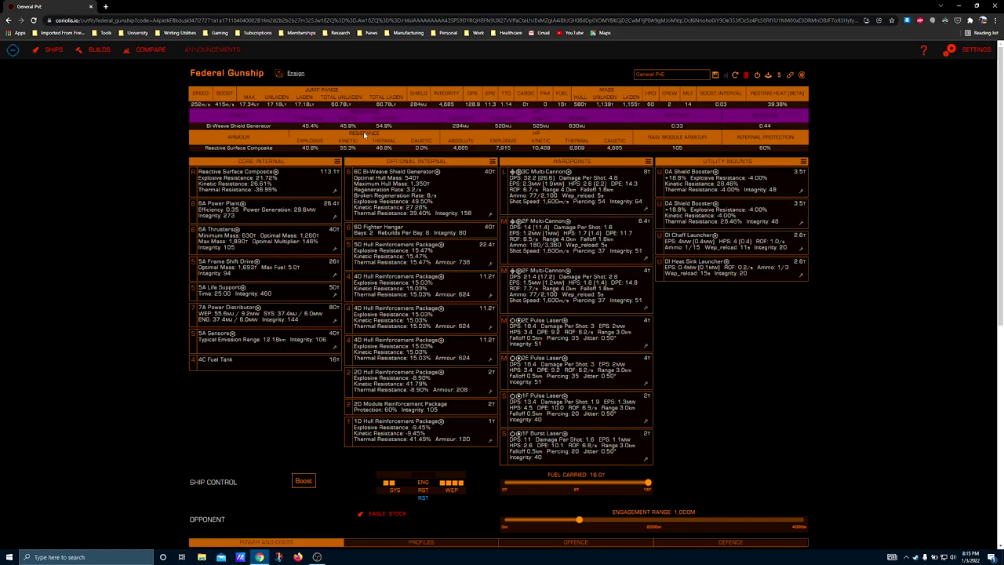
# Check the shield generator's engineering, then scroll down toward the Power and Costs tables.
pyautogui.click(491, 214)
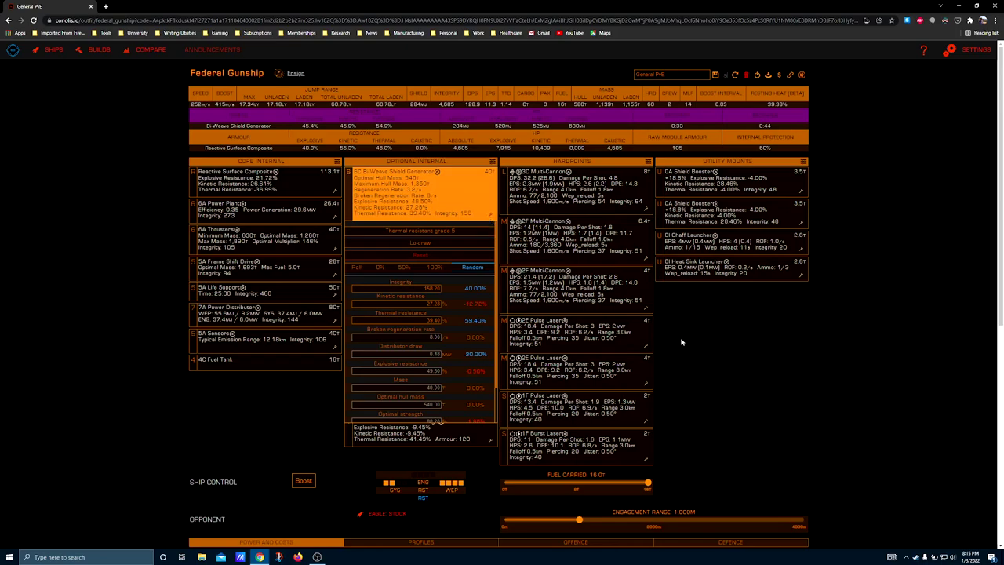
pyautogui.click(687, 303)
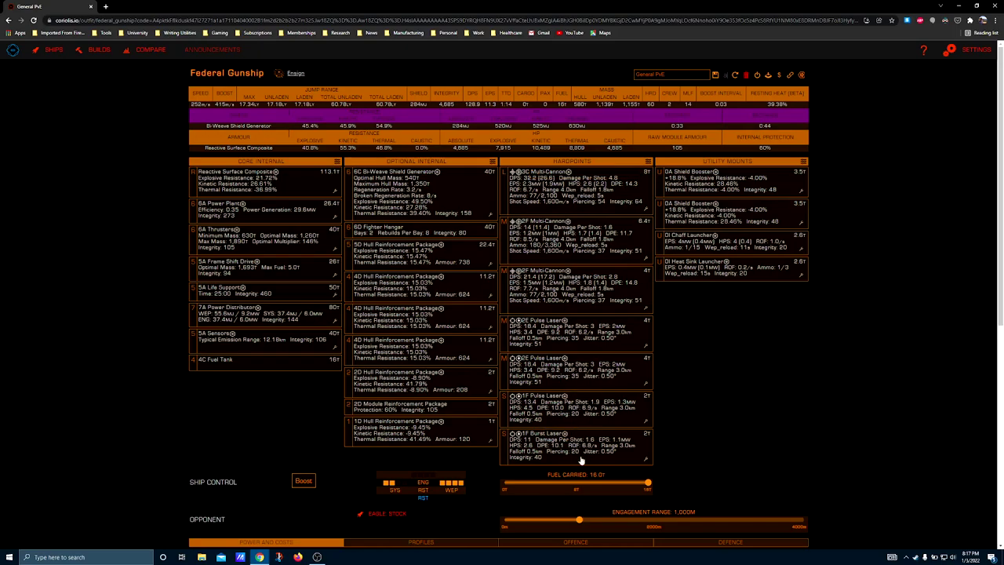
pyautogui.scroll(-1, 727, 378)
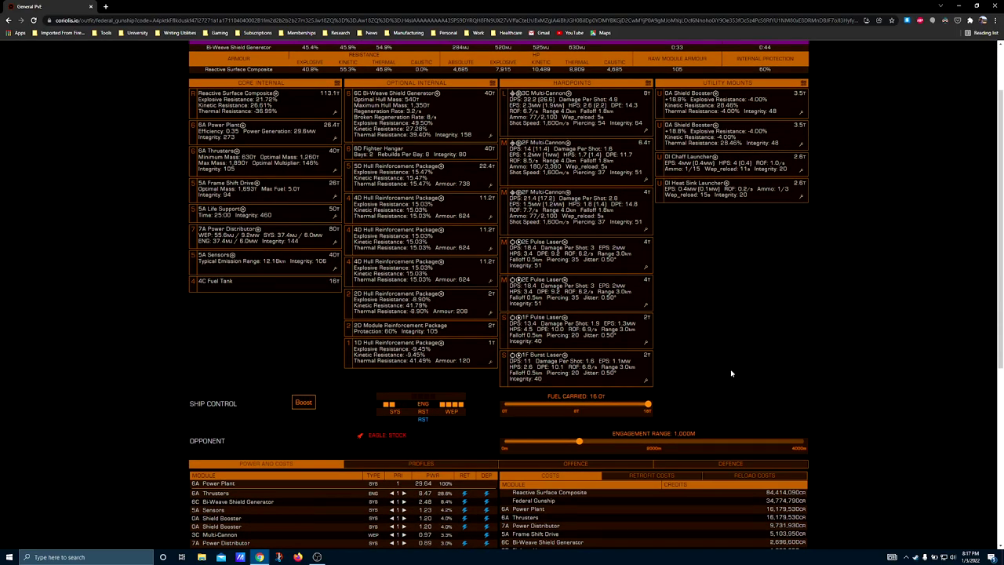
pyautogui.scroll(1, 643, 322)
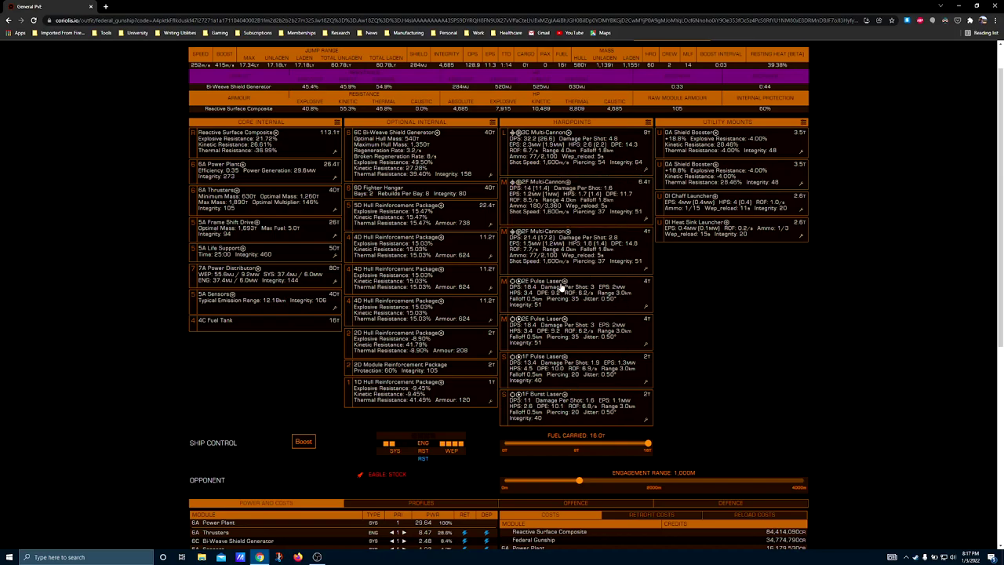
# Review the 3C Multi-Cannon's Overcharged grade 5 engineering with the Auto loader effect.
pyautogui.scroll(1, 594, 284)
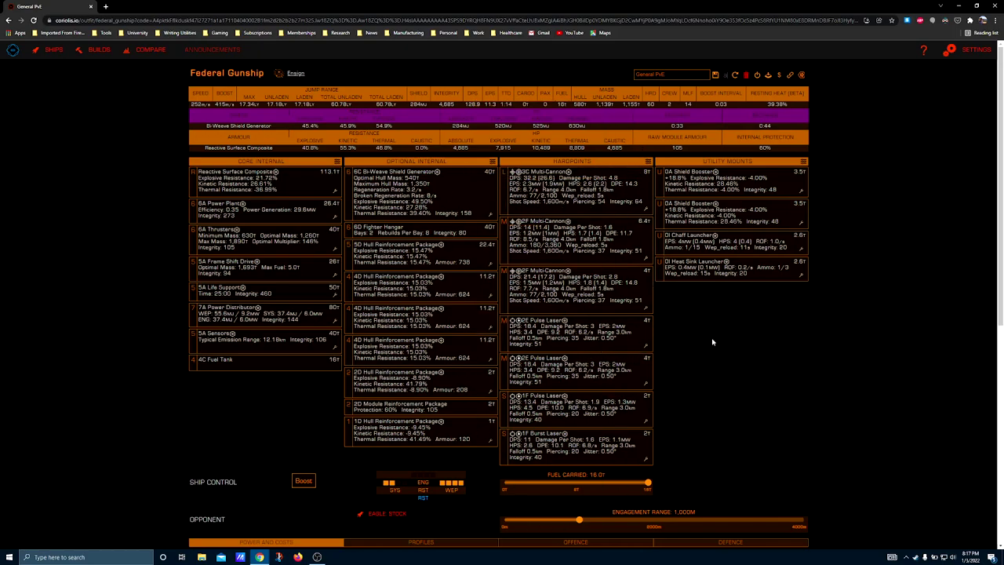
pyautogui.click(648, 212)
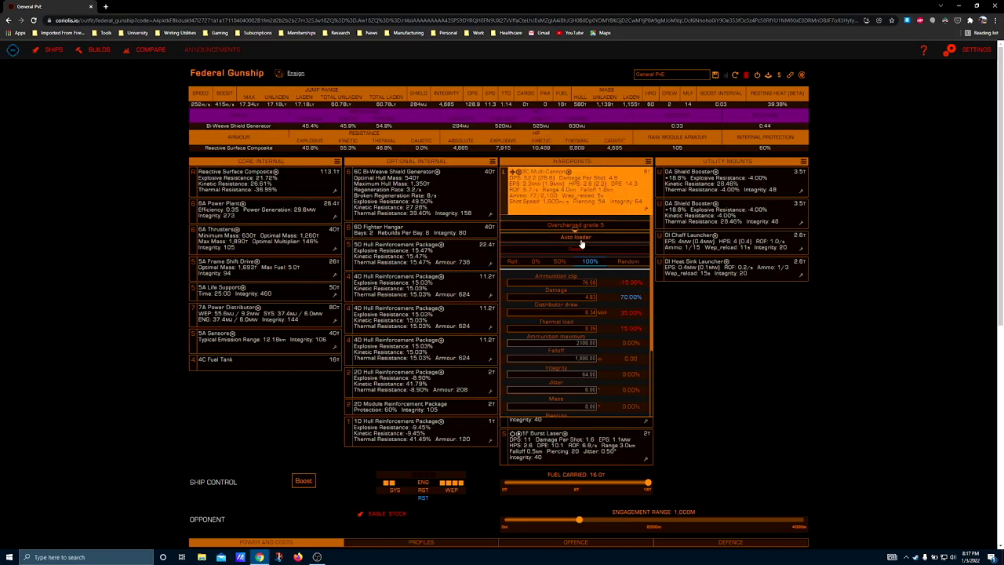
pyautogui.click(707, 346)
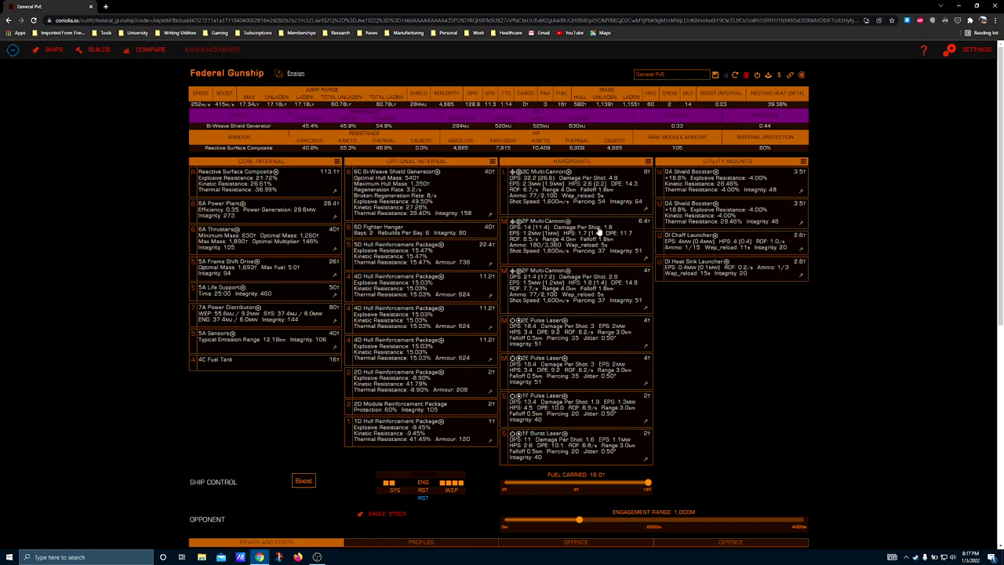
pyautogui.click(647, 213)
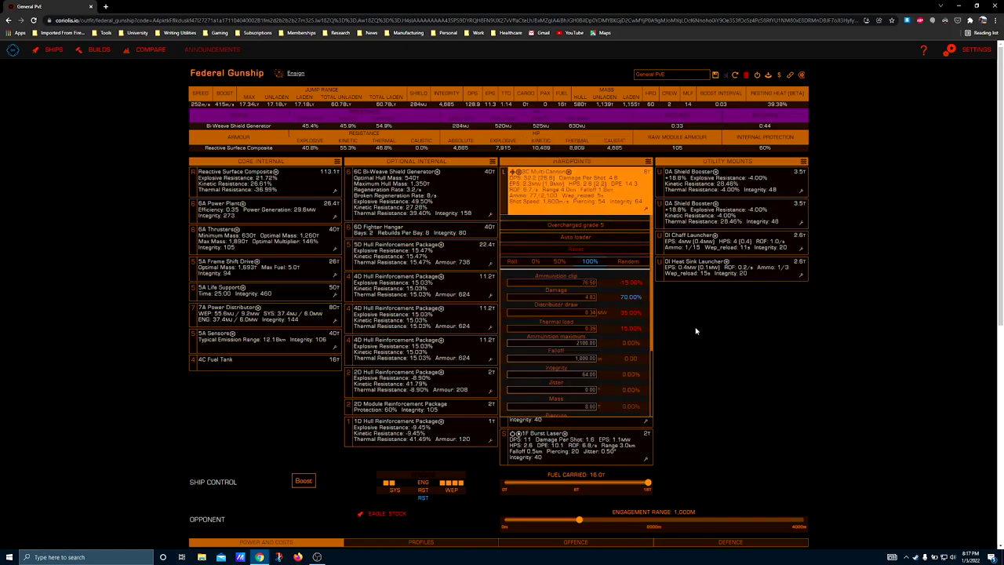
pyautogui.click(788, 347)
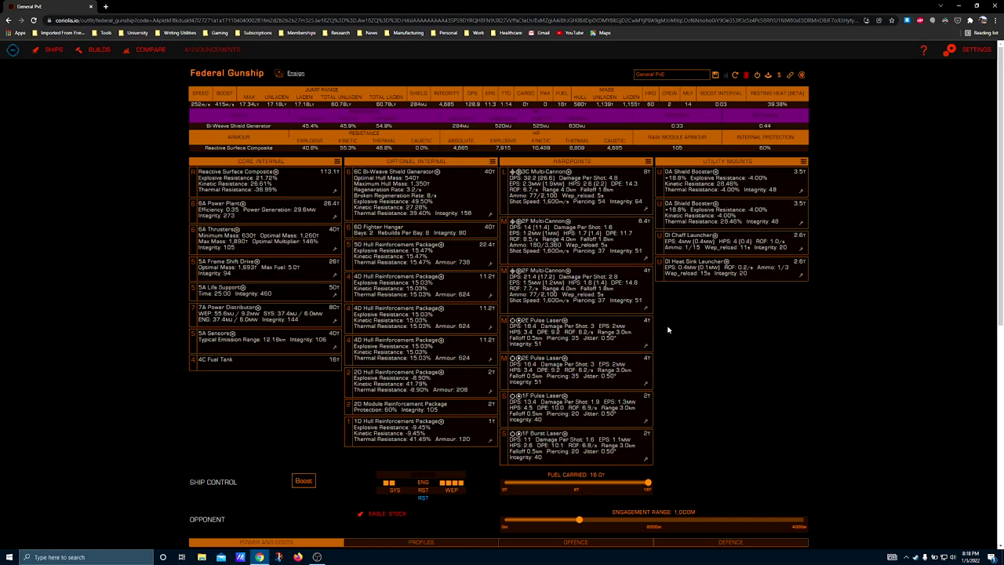
# Check the second multi-cannon's High capacity grade 5 and Corrosive shell, then show the third's engineering.
pyautogui.click(645, 258)
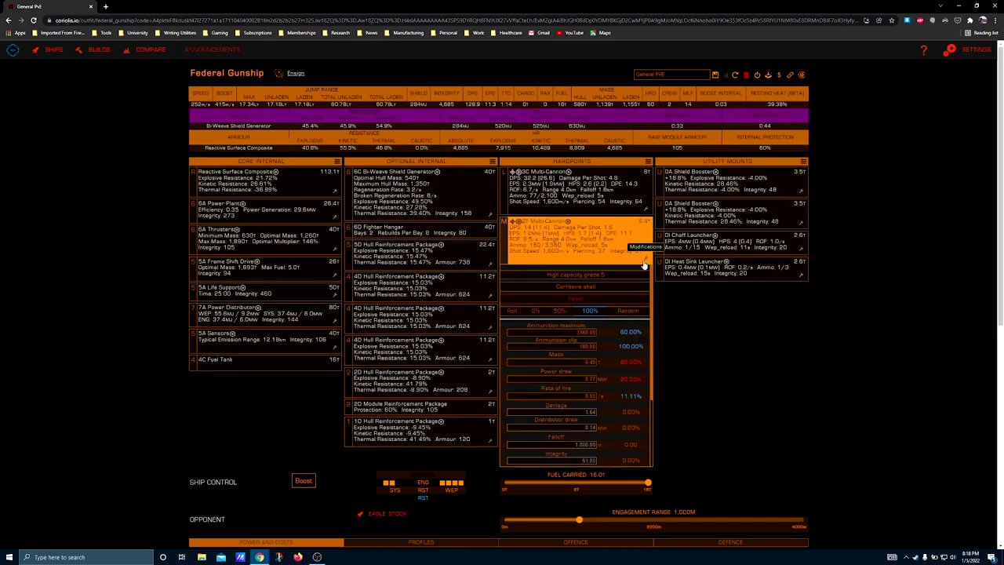
pyautogui.click(577, 289)
pyautogui.click(575, 294)
pyautogui.click(715, 374)
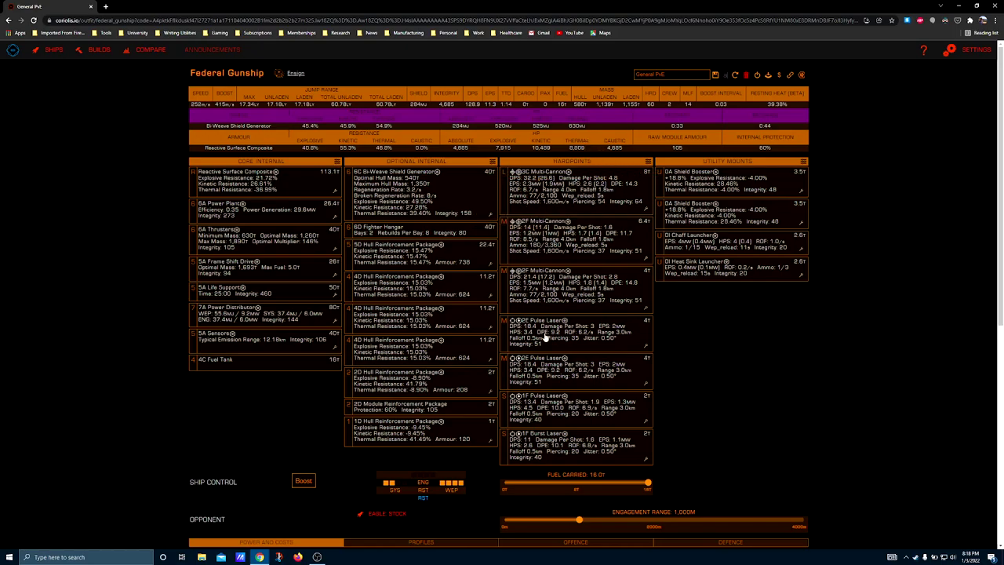
pyautogui.click(646, 301)
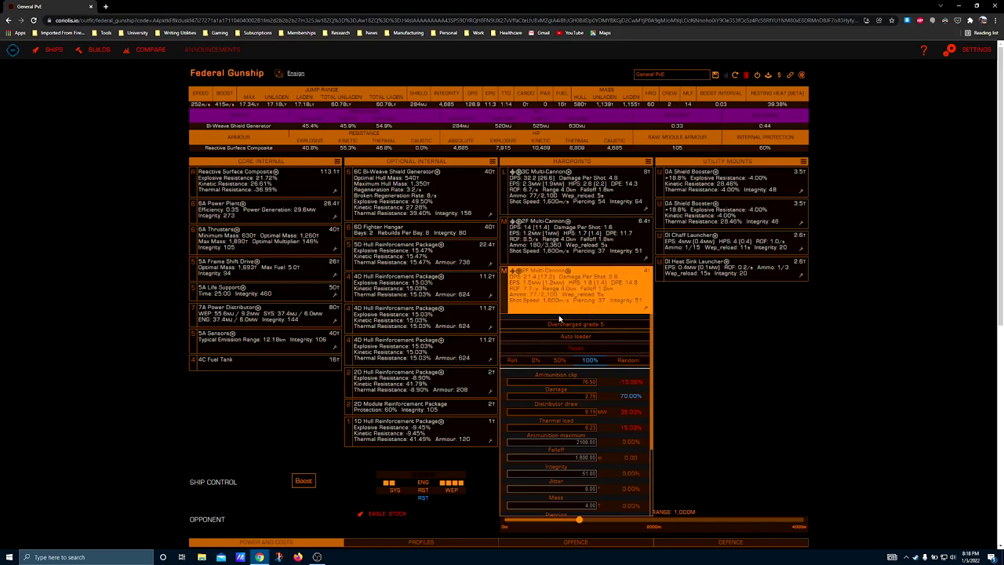
# Browse the third 2F Multi-Cannon's blueprint list, confirming it uses Overcharged grade 5.
pyautogui.click(643, 313)
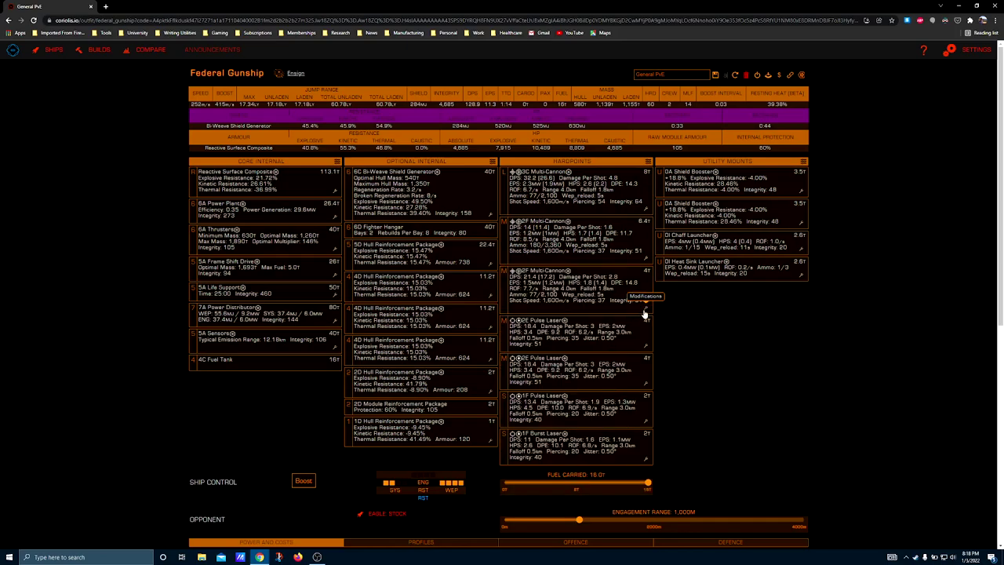
pyautogui.click(643, 312)
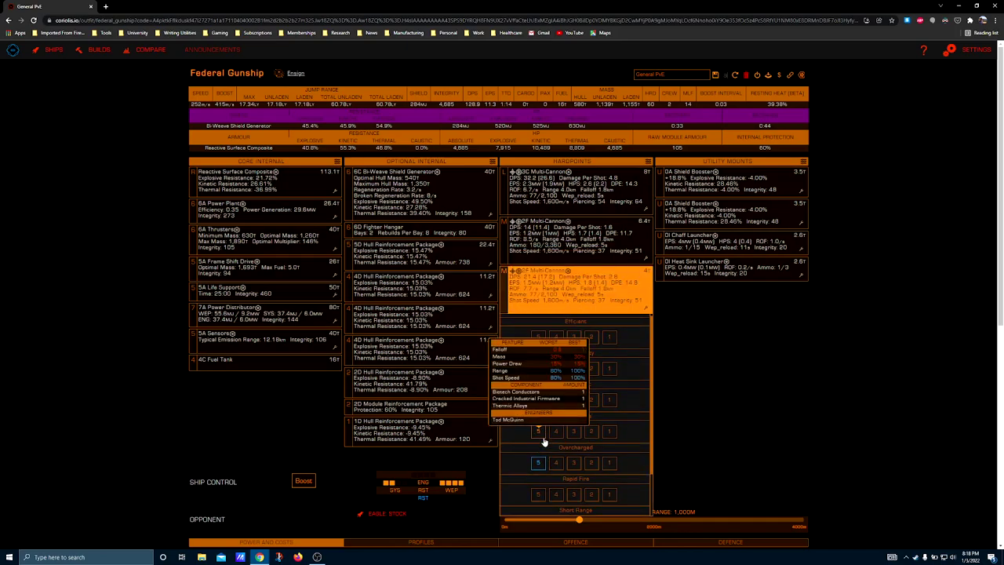
pyautogui.scroll(-2, 544, 442)
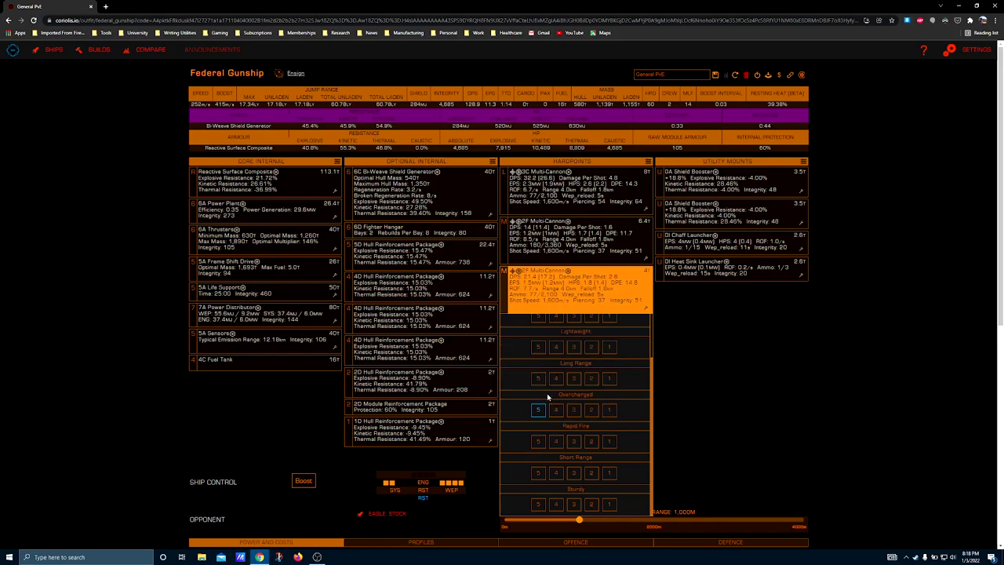
pyautogui.scroll(2, 549, 401)
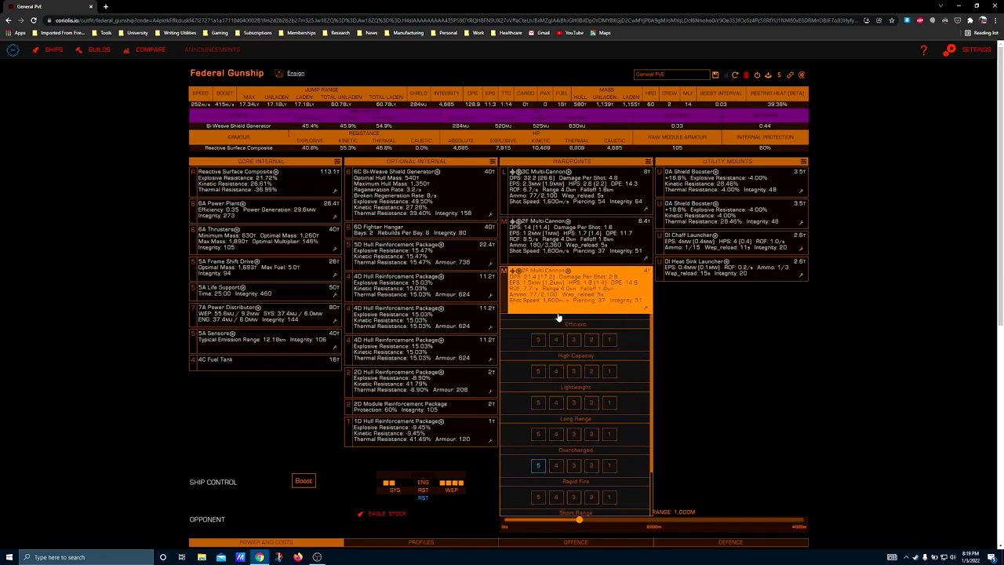
pyautogui.scroll(-1, 533, 369)
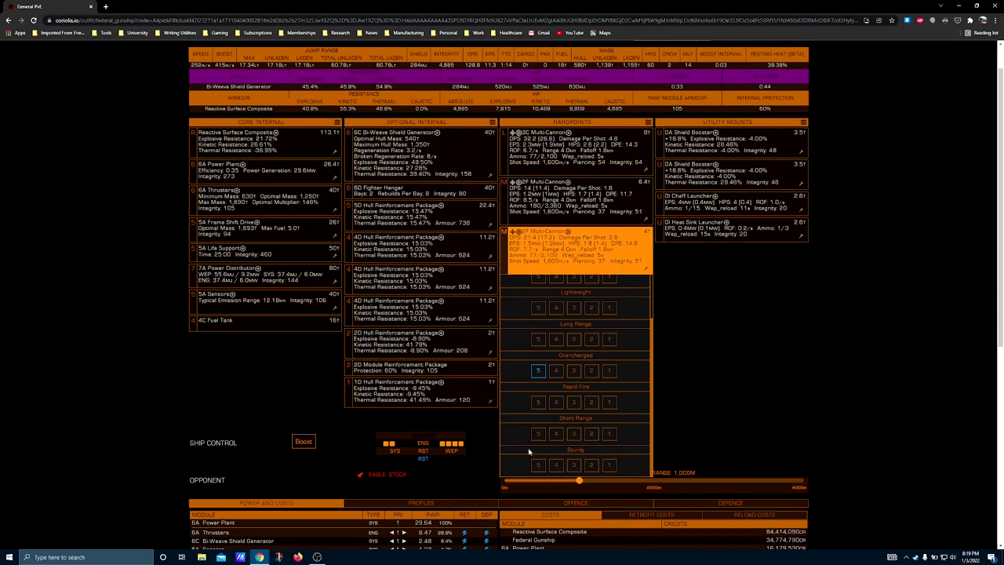
pyautogui.moveTo(568, 393)
pyautogui.click(698, 317)
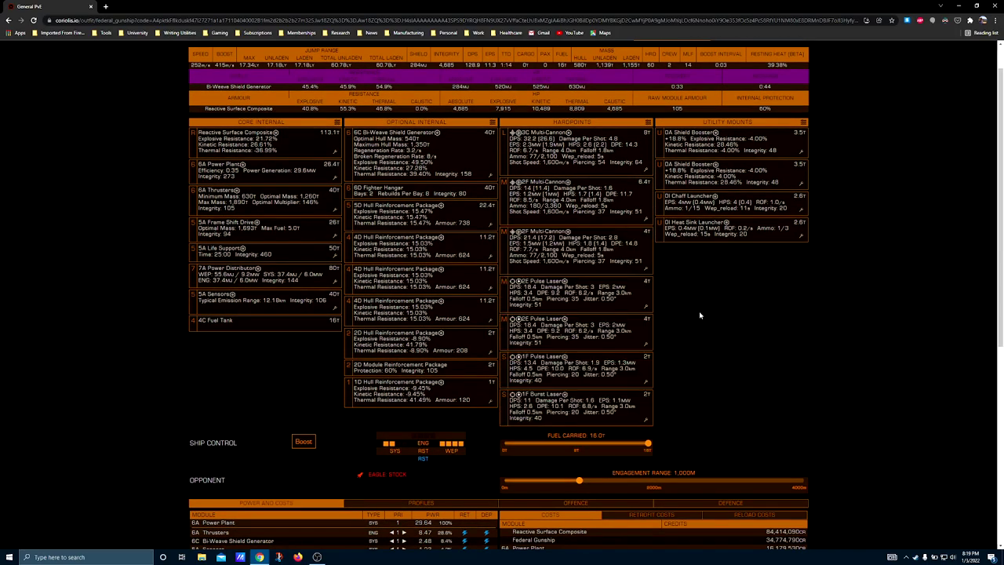
pyautogui.click(648, 312)
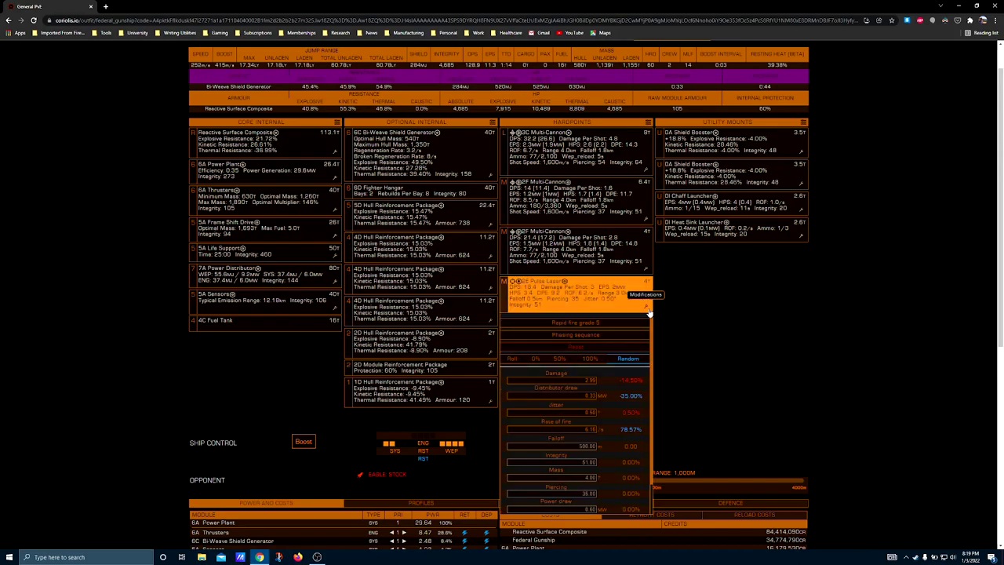
pyautogui.moveTo(583, 325)
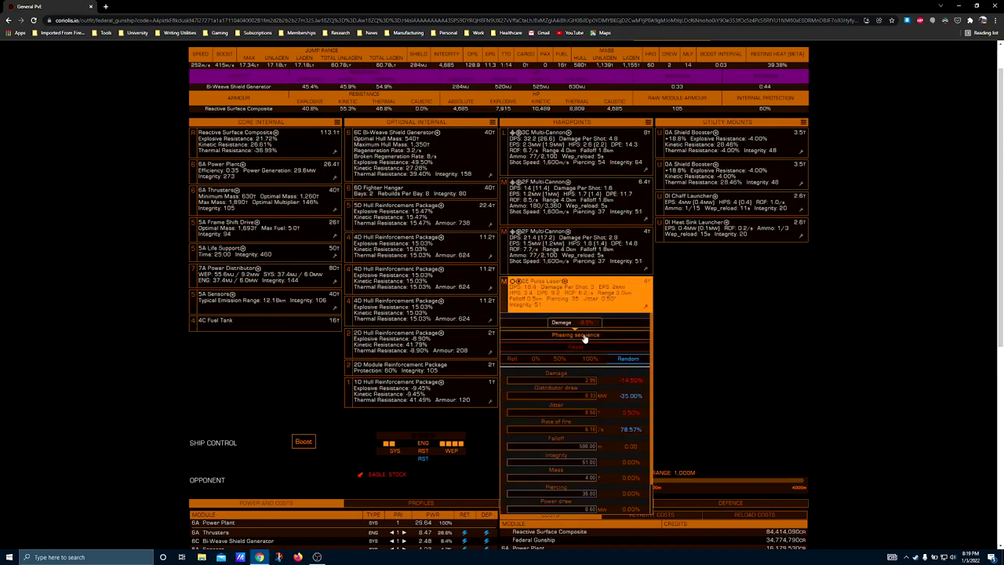
pyautogui.click(680, 350)
pyautogui.click(646, 347)
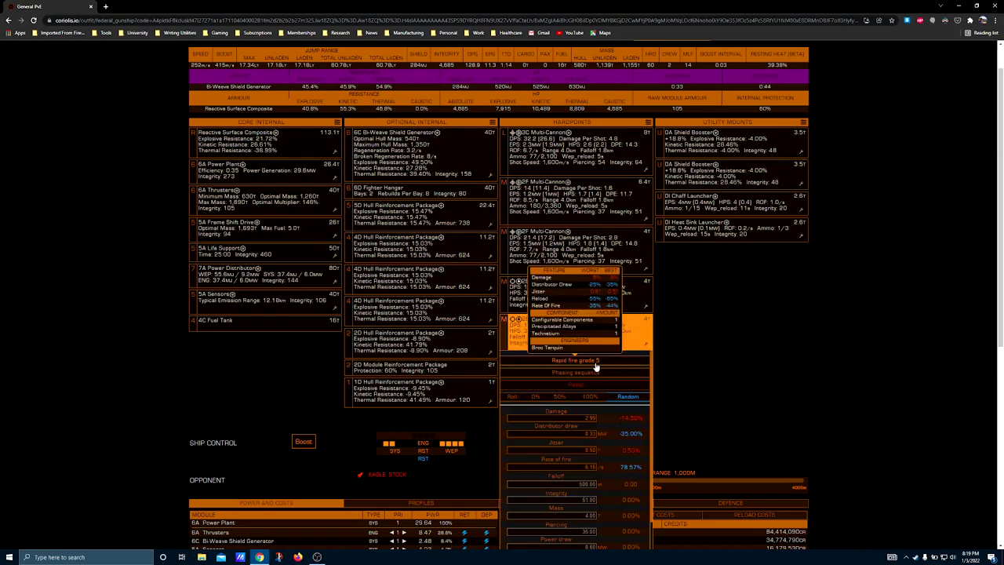
pyautogui.moveTo(581, 360)
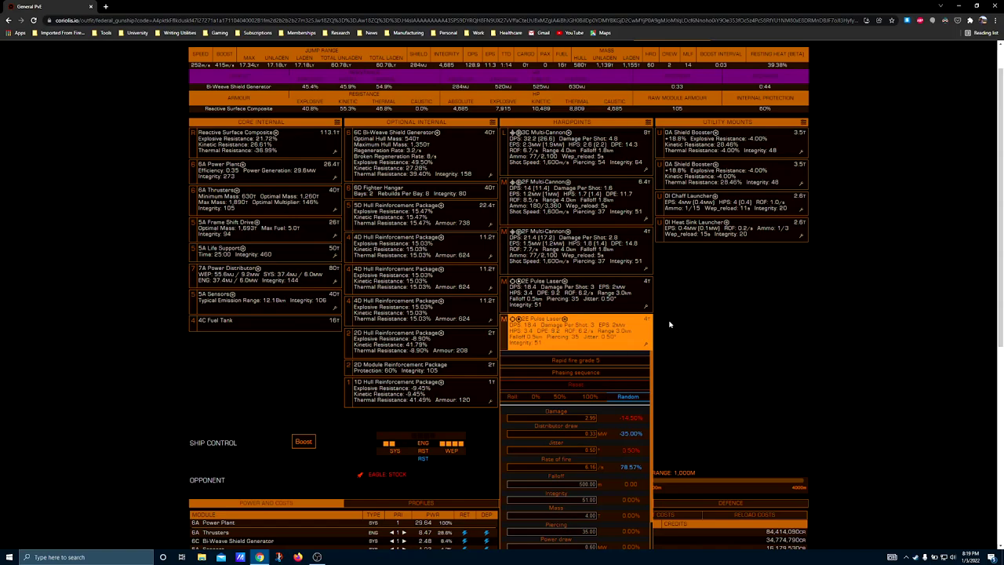
pyautogui.click(697, 317)
pyautogui.scroll(-1, 655, 345)
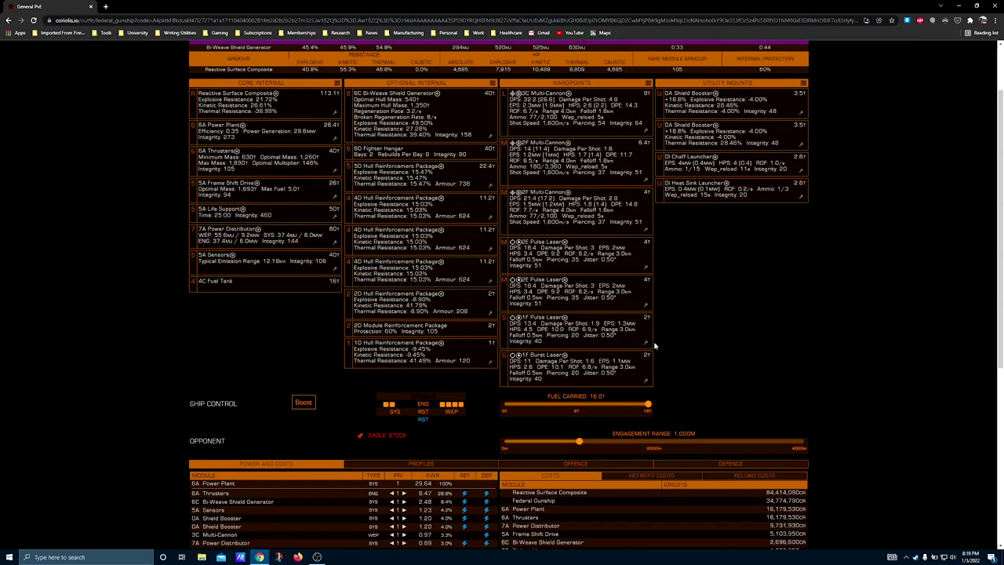
# Compare the 1F Pulse Laser's and 1F Burst Laser's engineering modifications.
pyautogui.click(645, 342)
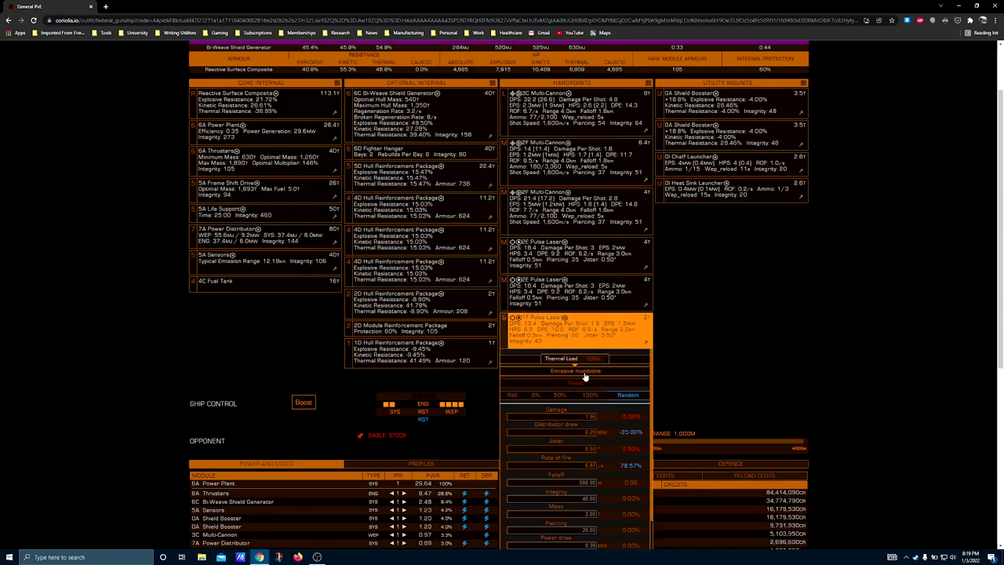
pyautogui.click(685, 375)
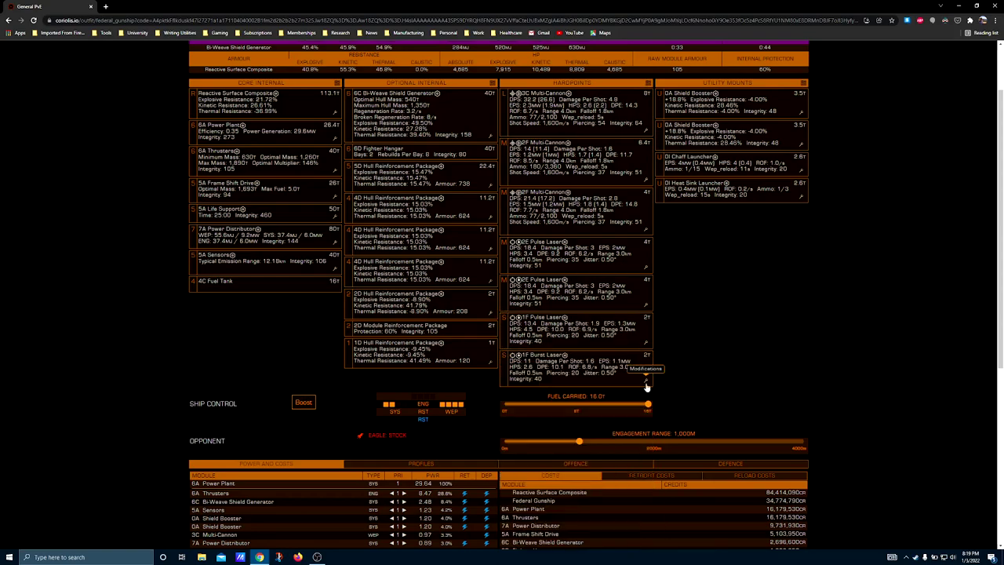
pyautogui.click(646, 381)
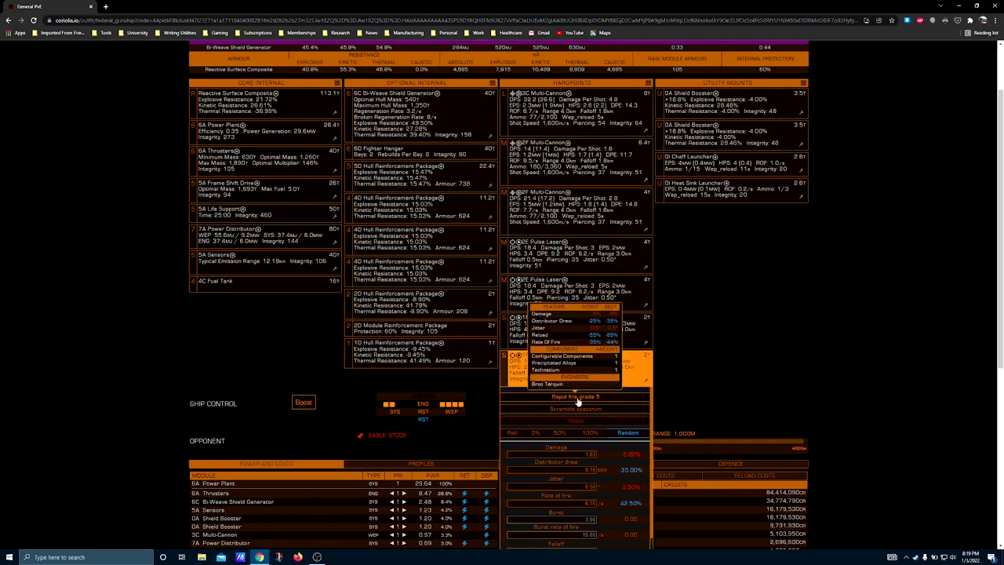
pyautogui.click(684, 351)
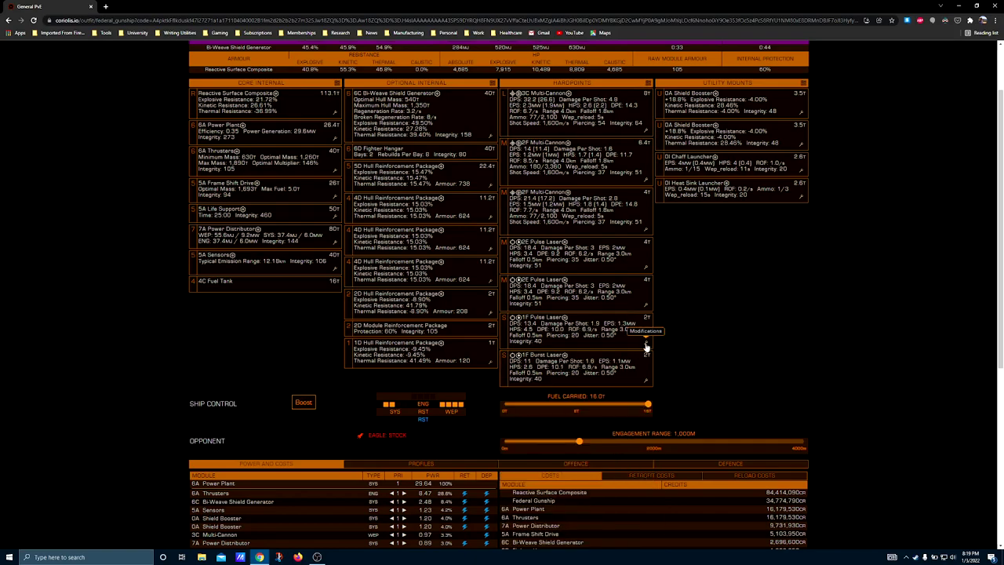
pyautogui.click(646, 344)
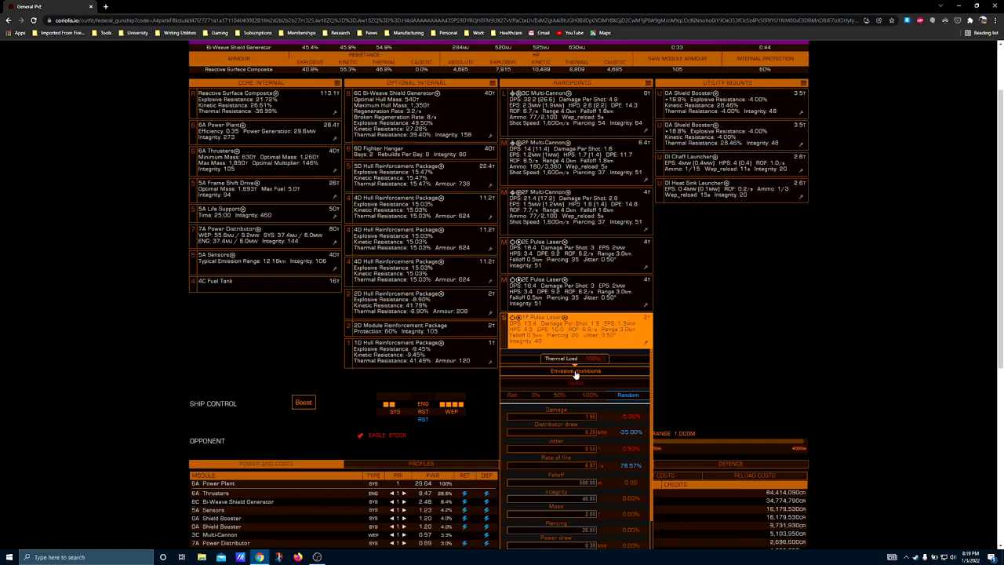
pyautogui.click(697, 369)
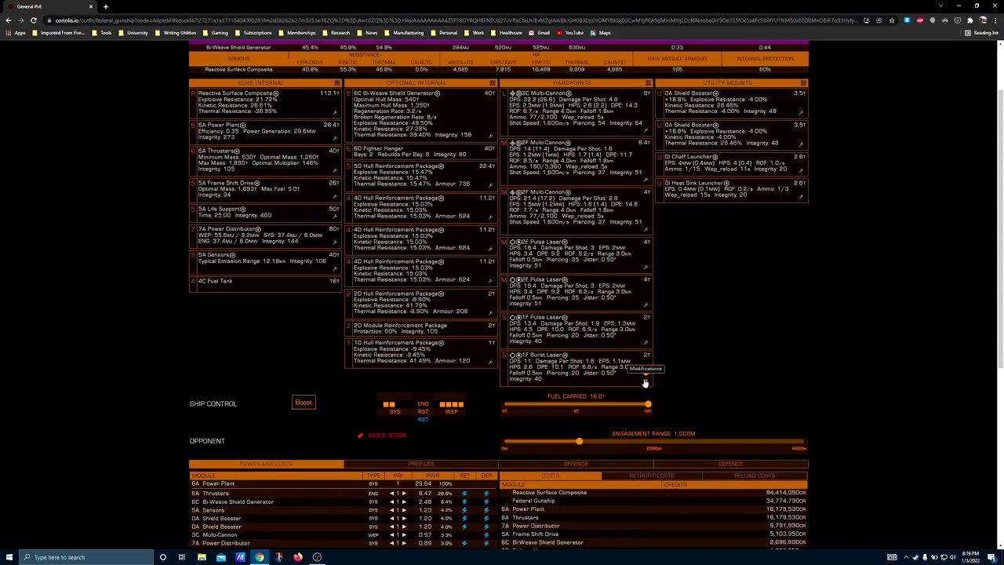
# Review the 1F Burst Laser's Rapid fire grade 5 engineering, then scroll back to the top.
pyautogui.click(645, 378)
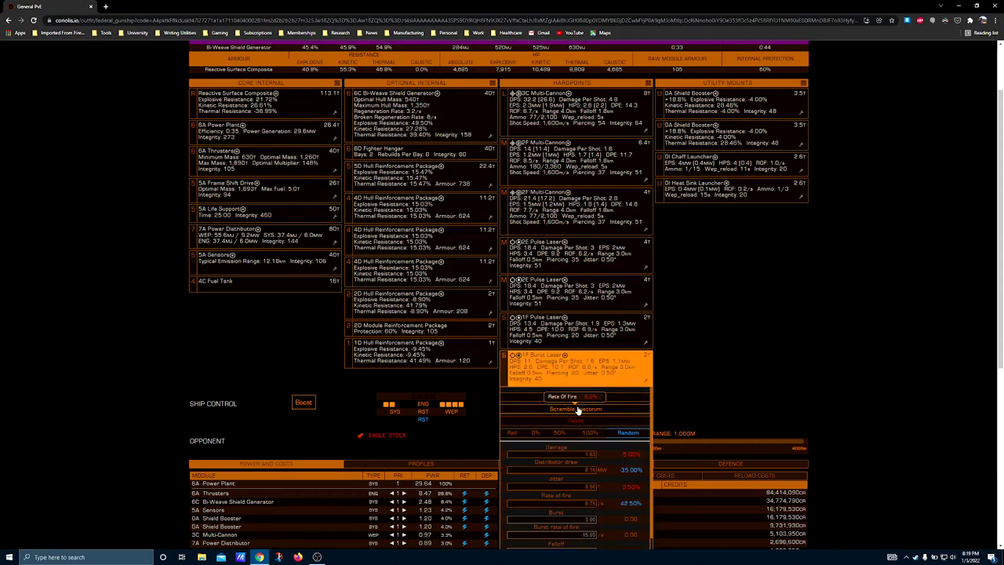
pyautogui.click(681, 377)
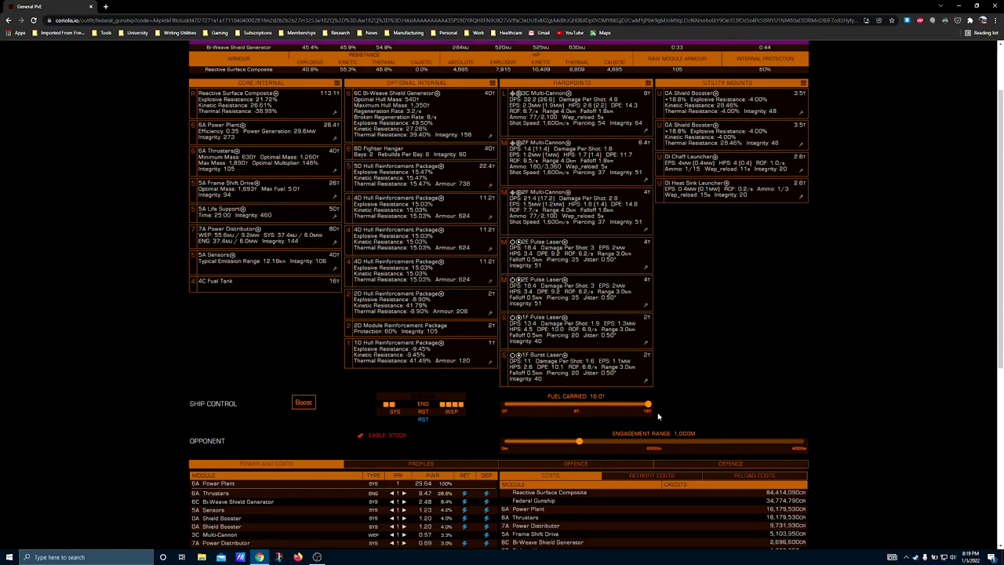
pyautogui.click(646, 380)
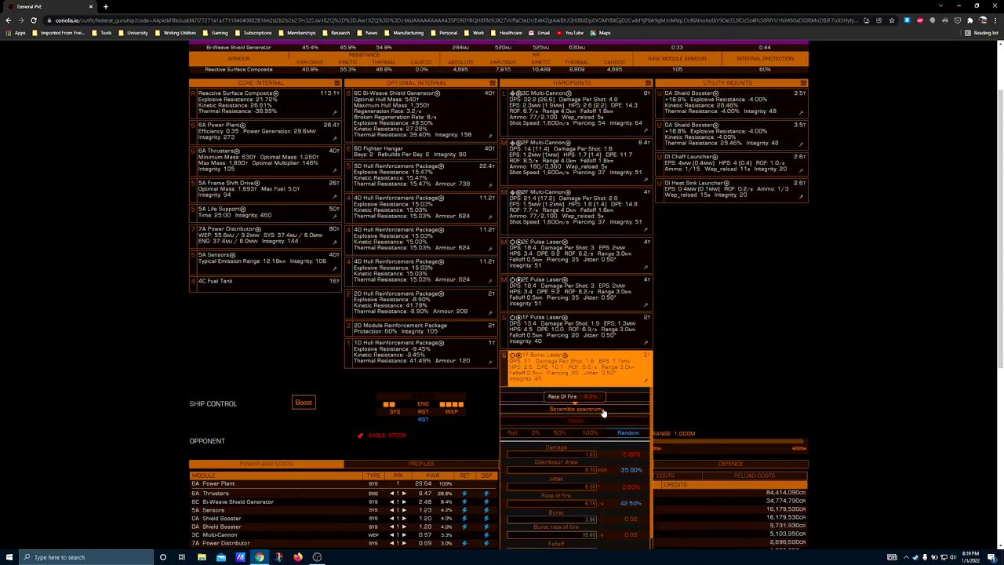
pyautogui.click(738, 319)
pyautogui.scroll(1, 702, 319)
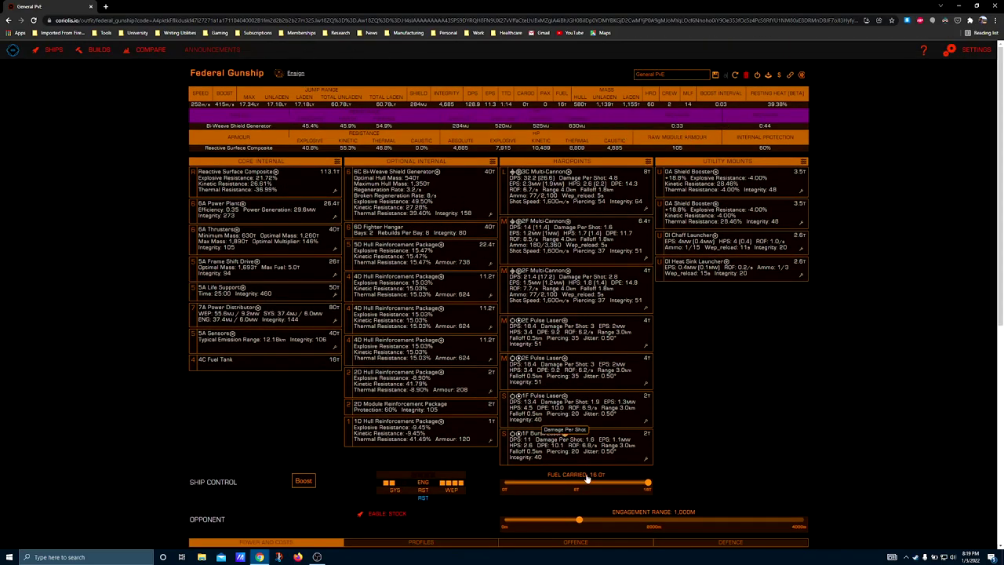
pyautogui.click(645, 462)
pyautogui.scroll(-1, 540, 369)
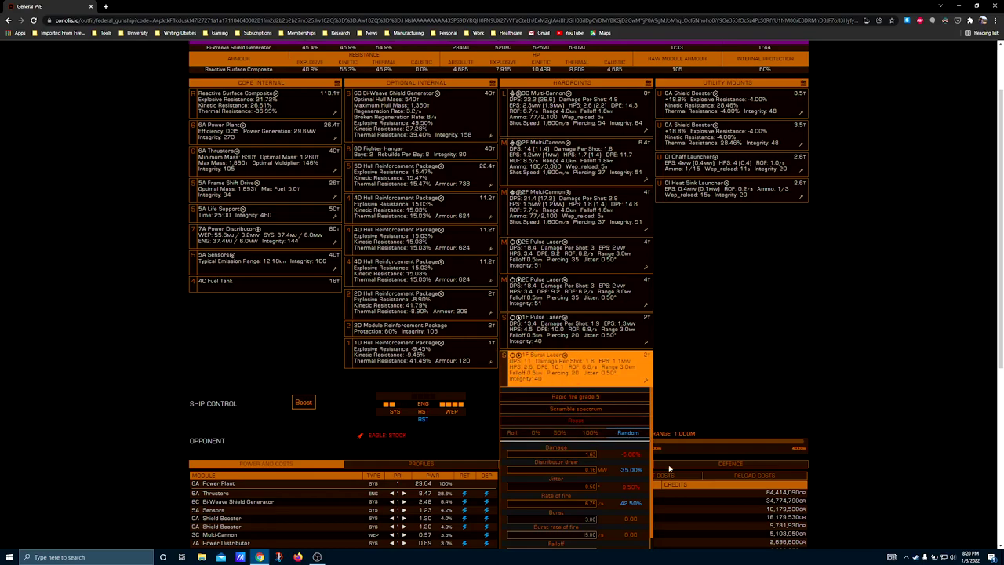
pyautogui.click(739, 339)
pyautogui.scroll(1, 765, 271)
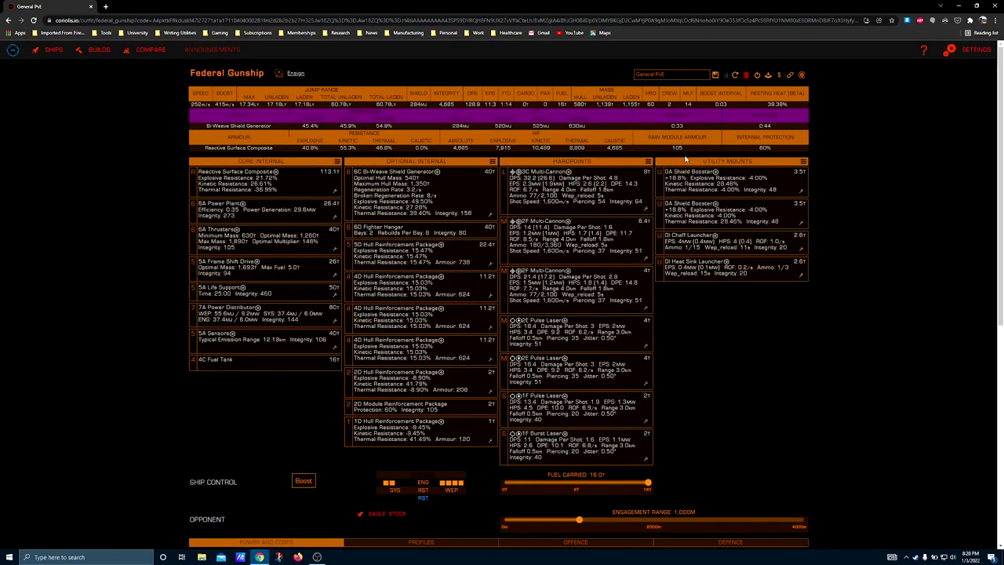
pyautogui.click(800, 190)
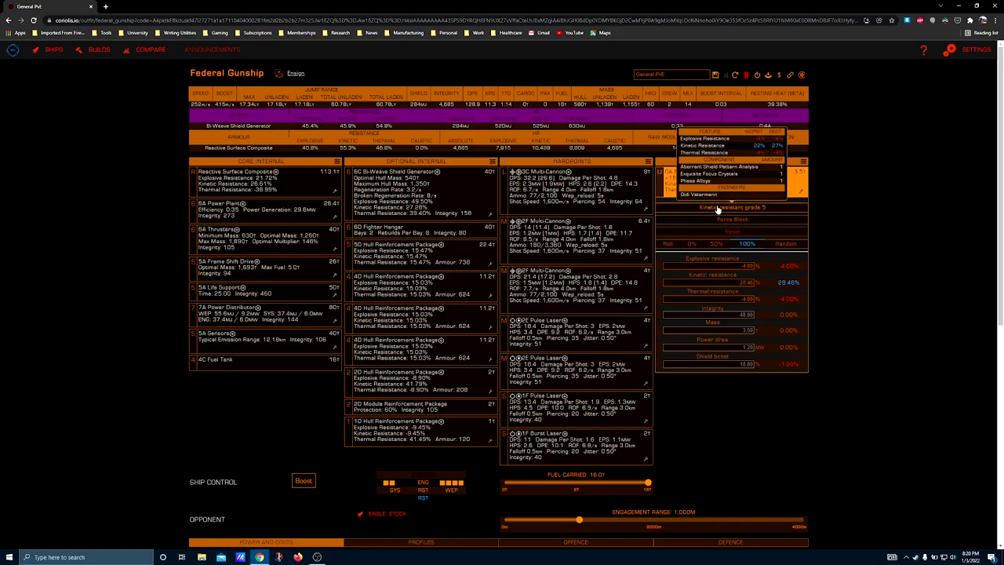
pyautogui.click(863, 235)
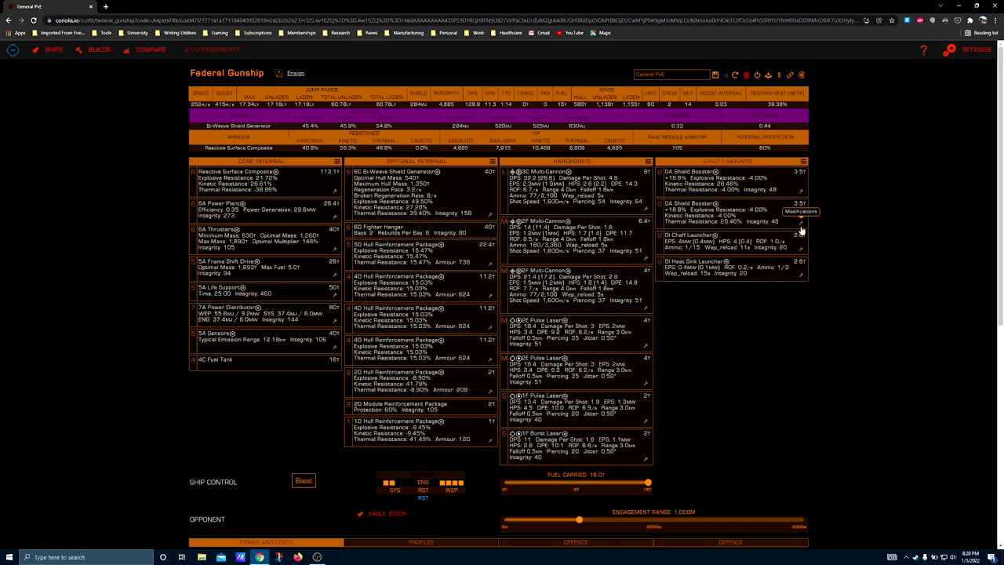
pyautogui.click(804, 225)
pyautogui.moveTo(722, 241)
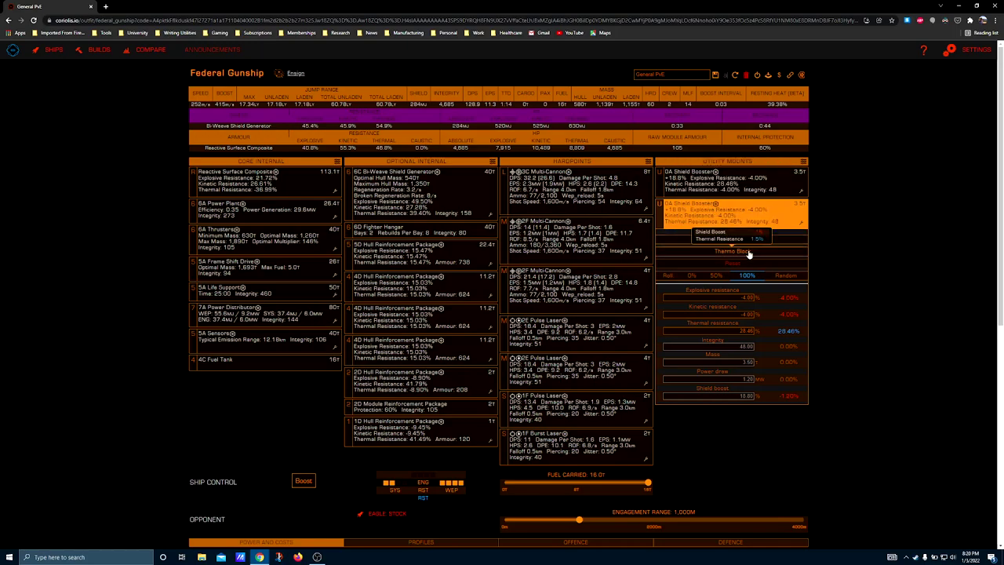
pyautogui.click(858, 195)
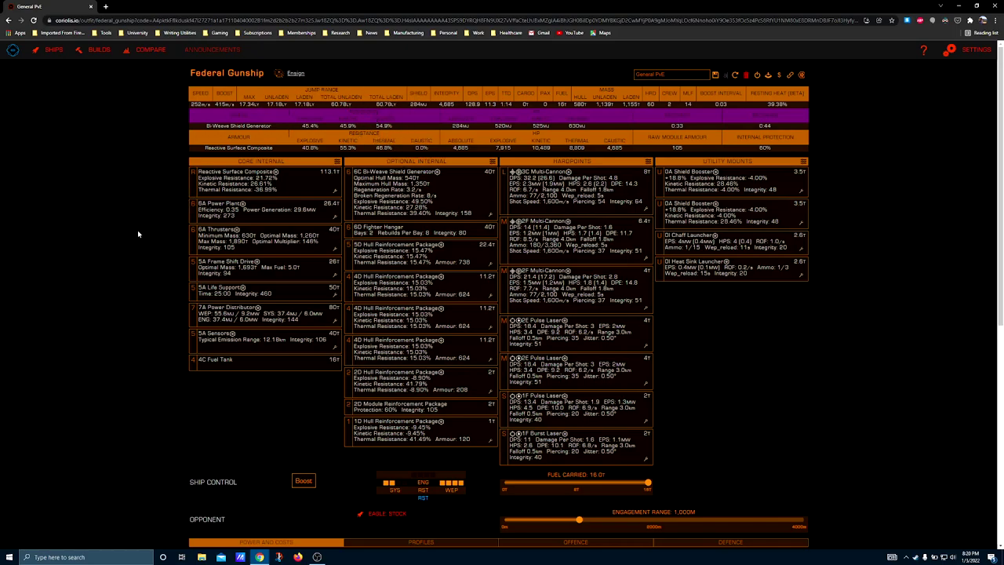
pyautogui.click(800, 248)
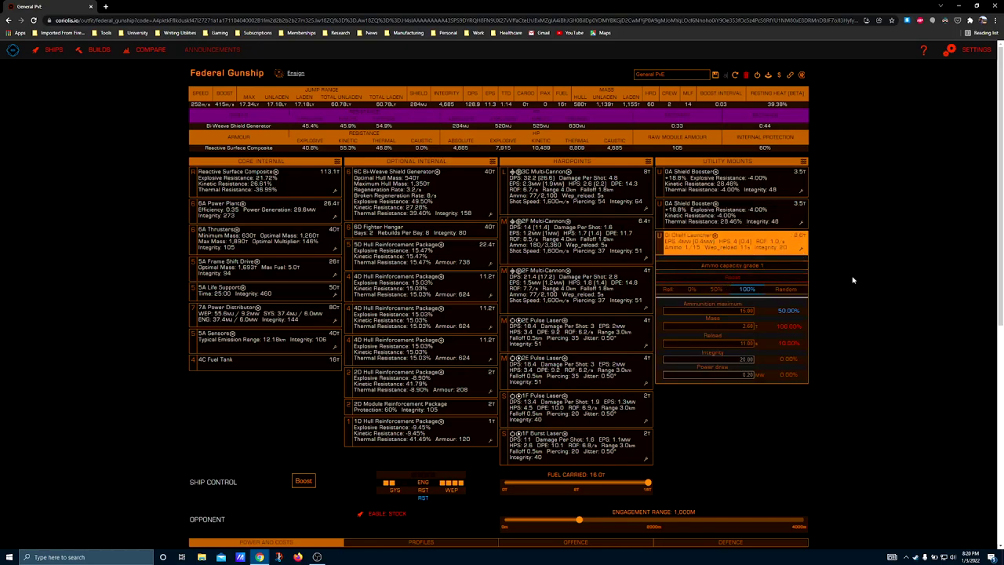
pyautogui.moveTo(775, 269)
pyautogui.click(887, 302)
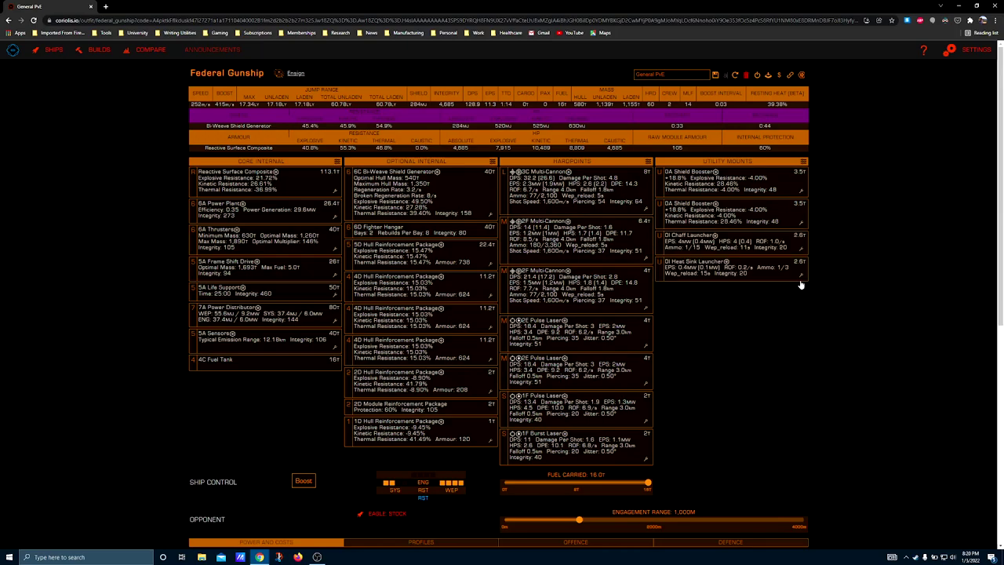
pyautogui.click(800, 273)
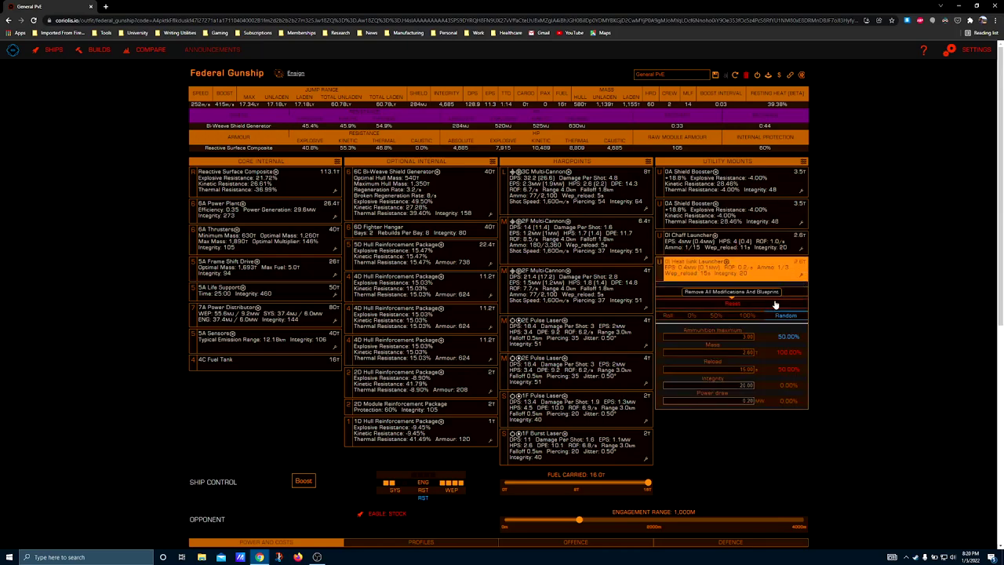
pyautogui.click(871, 254)
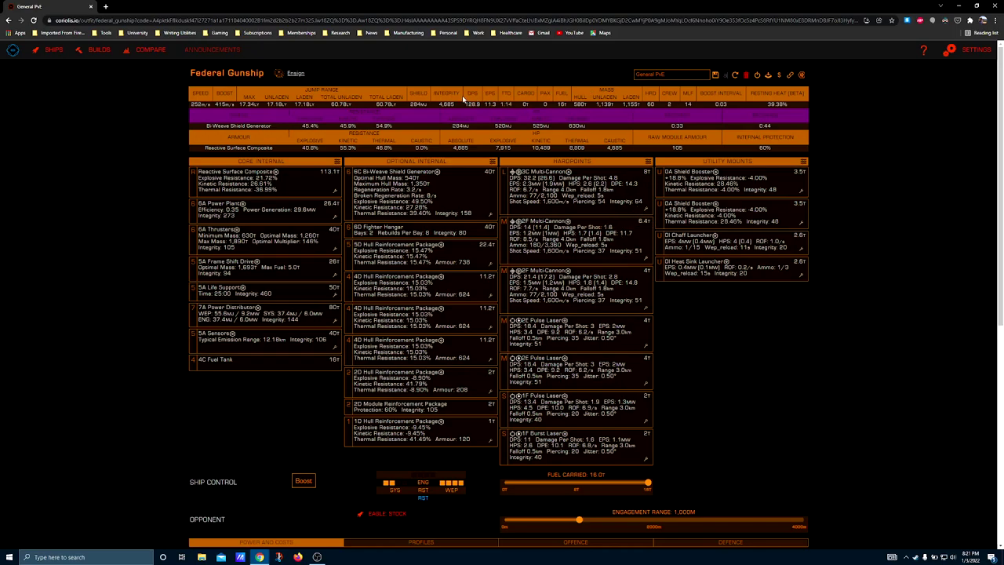
pyautogui.click(645, 208)
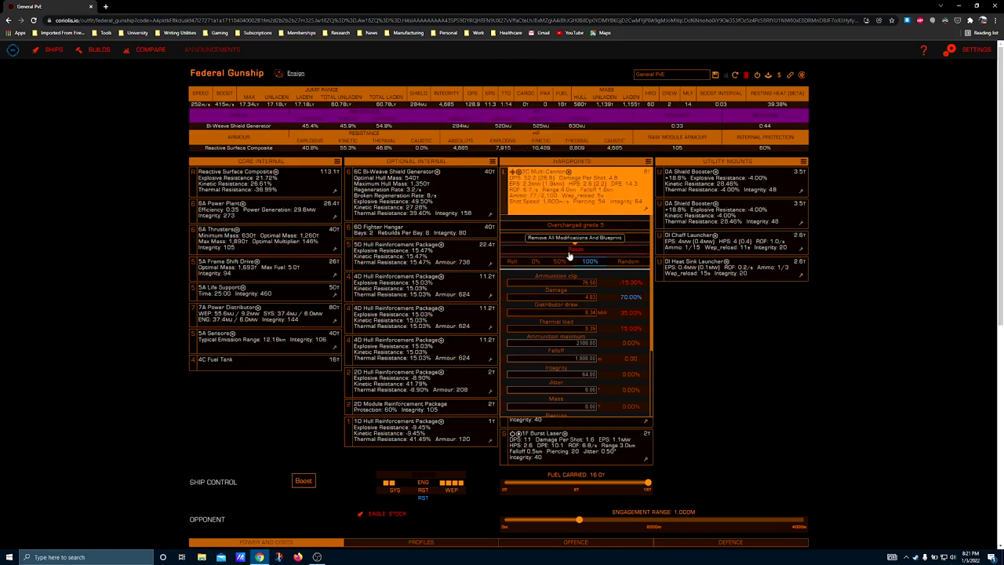
pyautogui.click(809, 441)
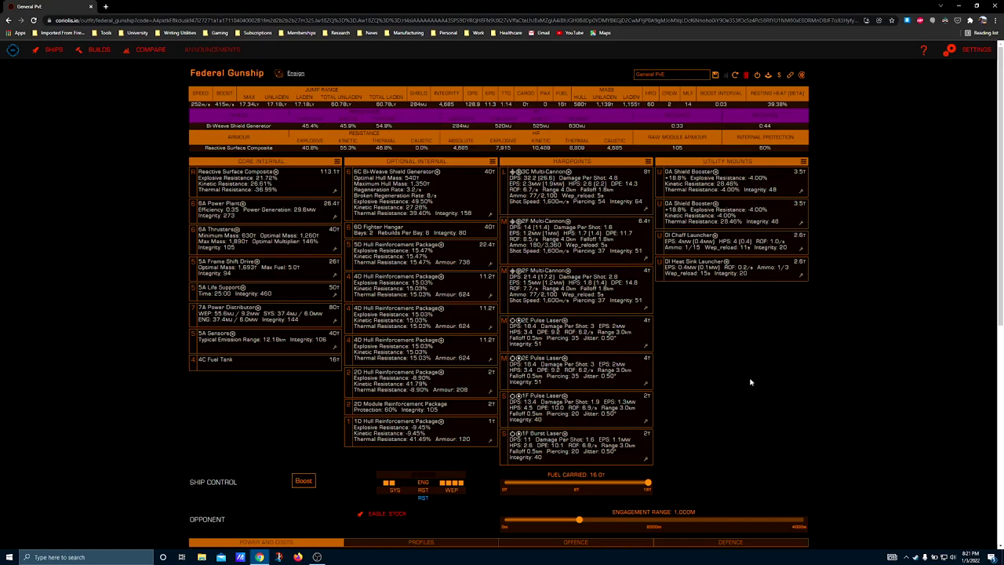
# Scroll through the Power and Costs tables: 175,887,376cr total, 8,794,369cr insurance.
pyautogui.scroll(-5, 750, 382)
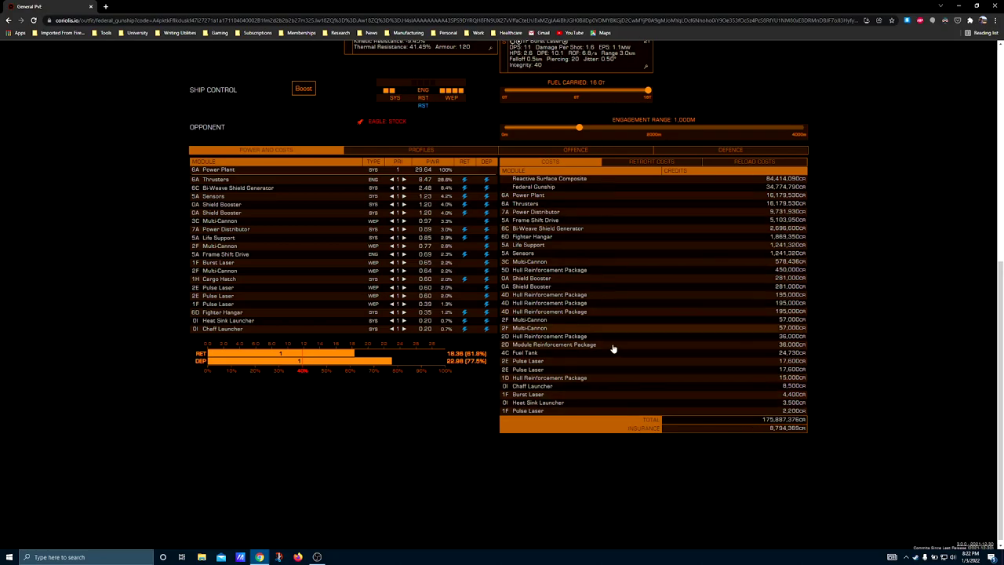
pyautogui.scroll(2, 614, 349)
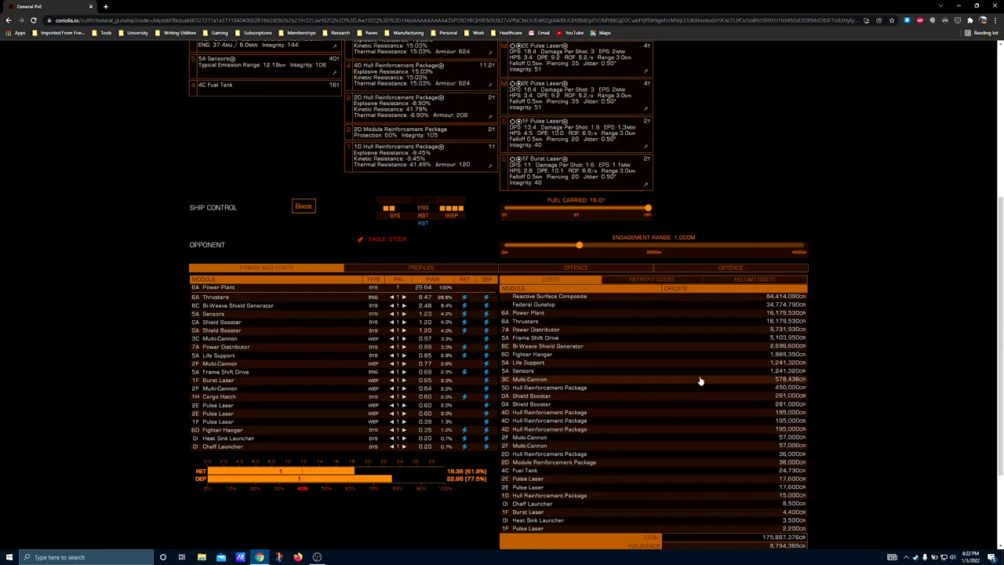
pyautogui.scroll(-2, 701, 382)
pyautogui.scroll(2, 262, 336)
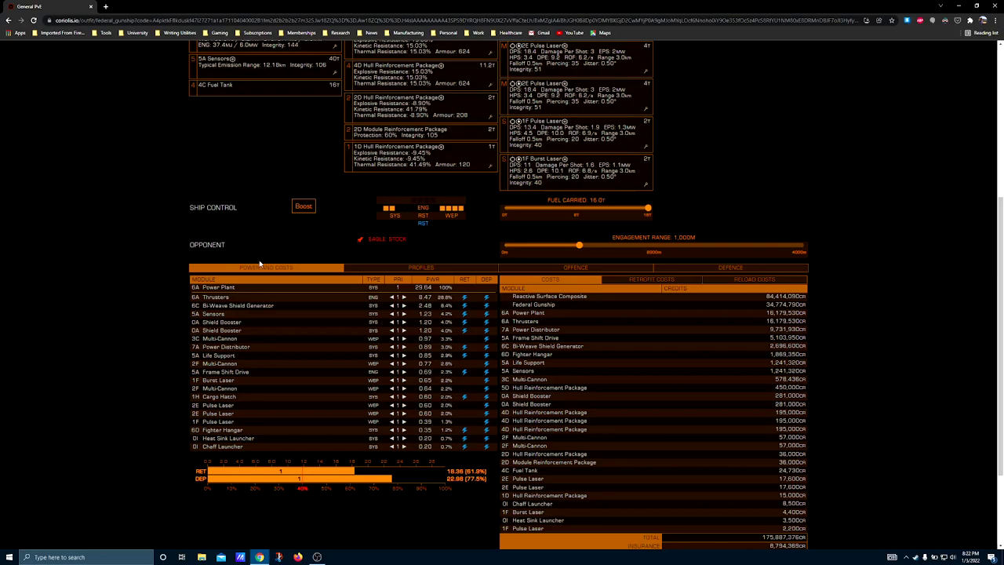
pyautogui.scroll(3, 260, 264)
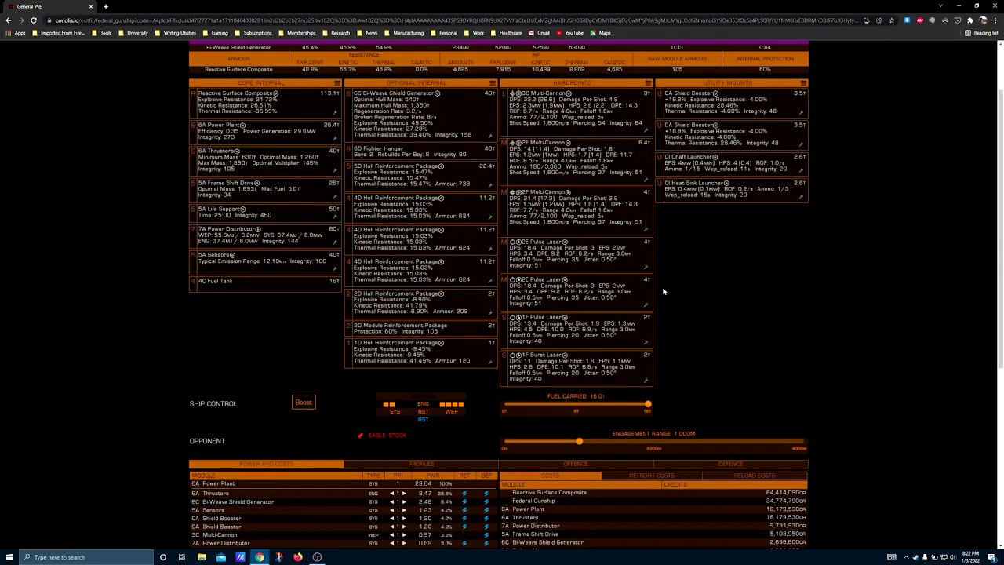
pyautogui.scroll(-4, 777, 284)
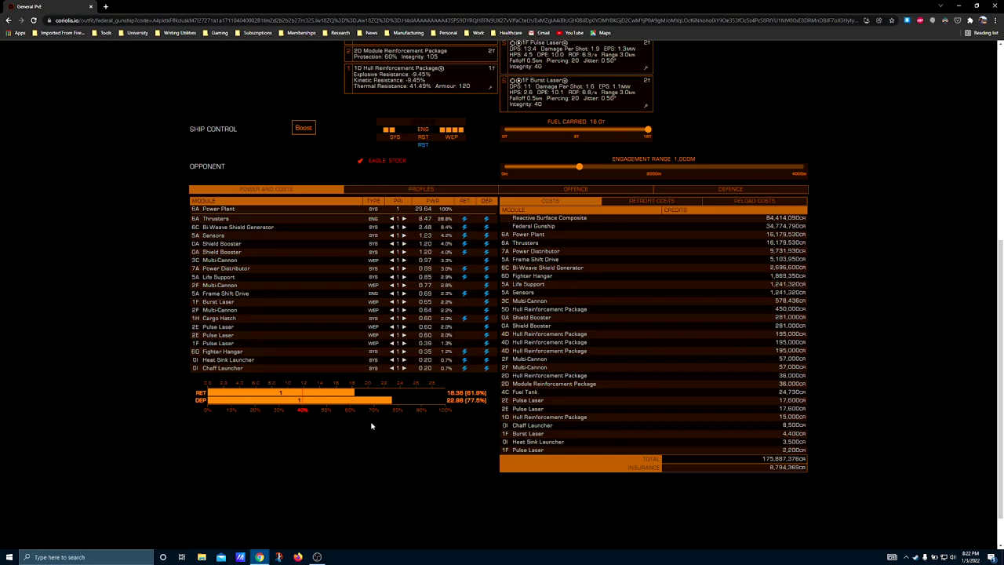
pyautogui.scroll(5, 400, 423)
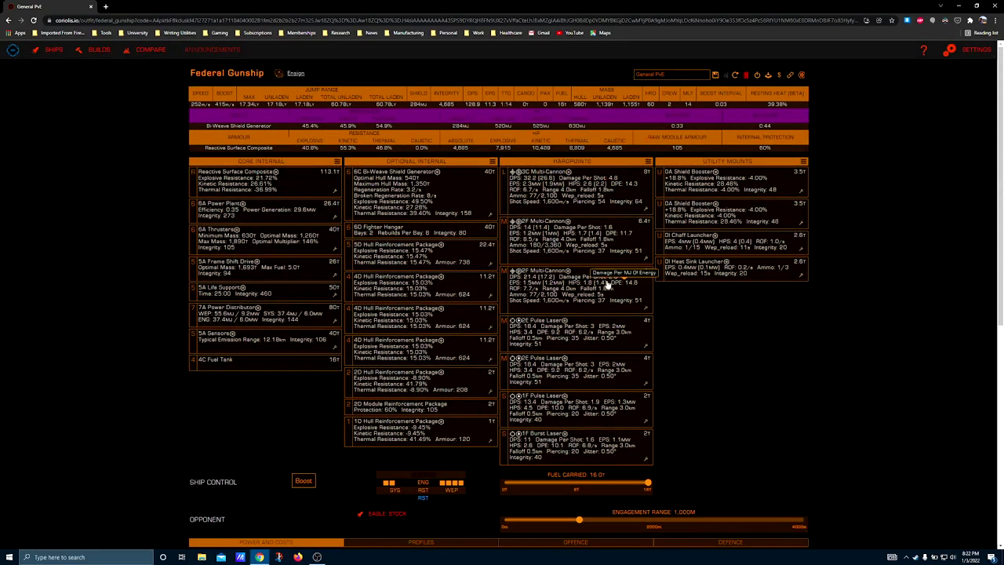
pyautogui.scroll(-5, 666, 287)
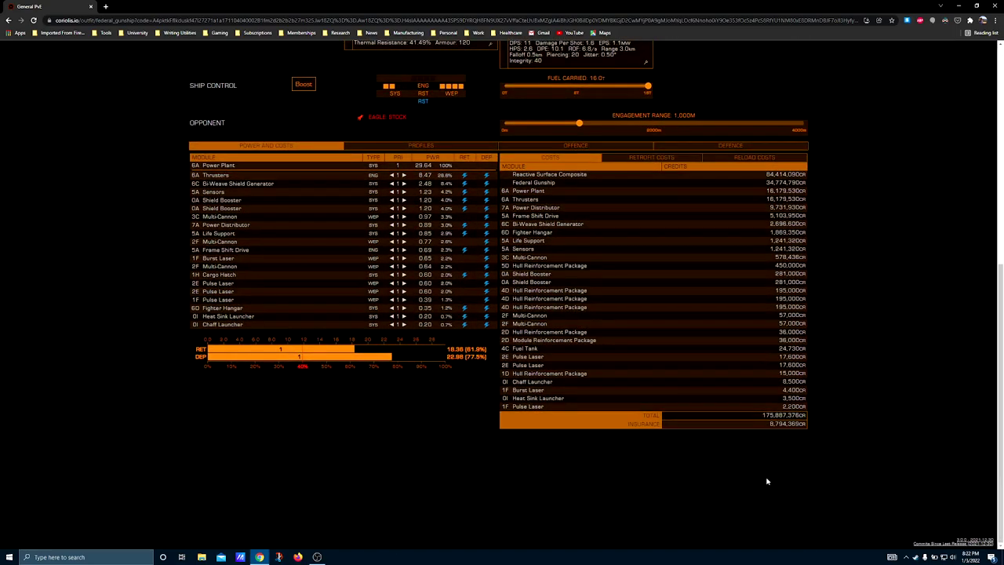
pyautogui.scroll(3, 507, 274)
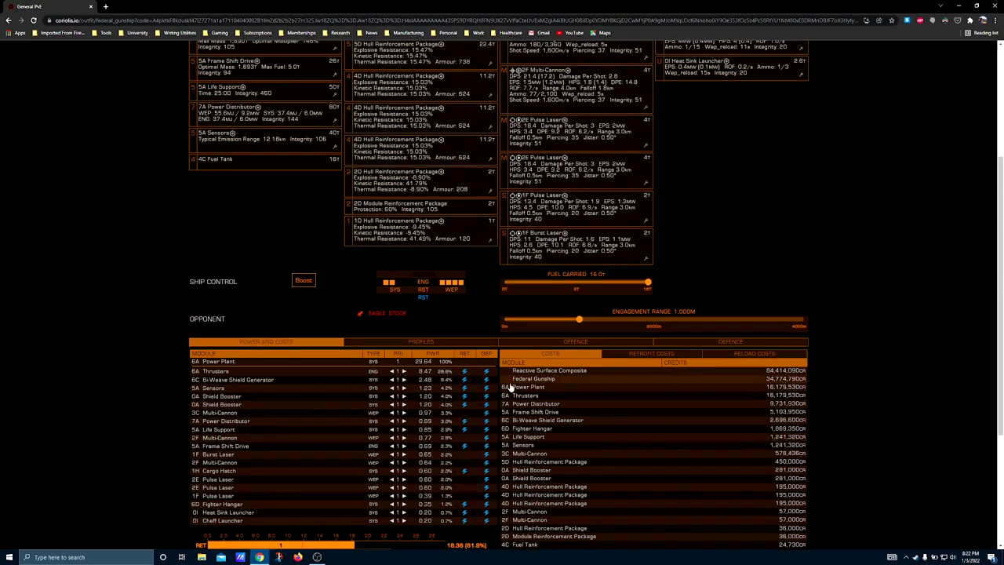
pyautogui.scroll(-3, 408, 448)
pyautogui.scroll(5, 353, 330)
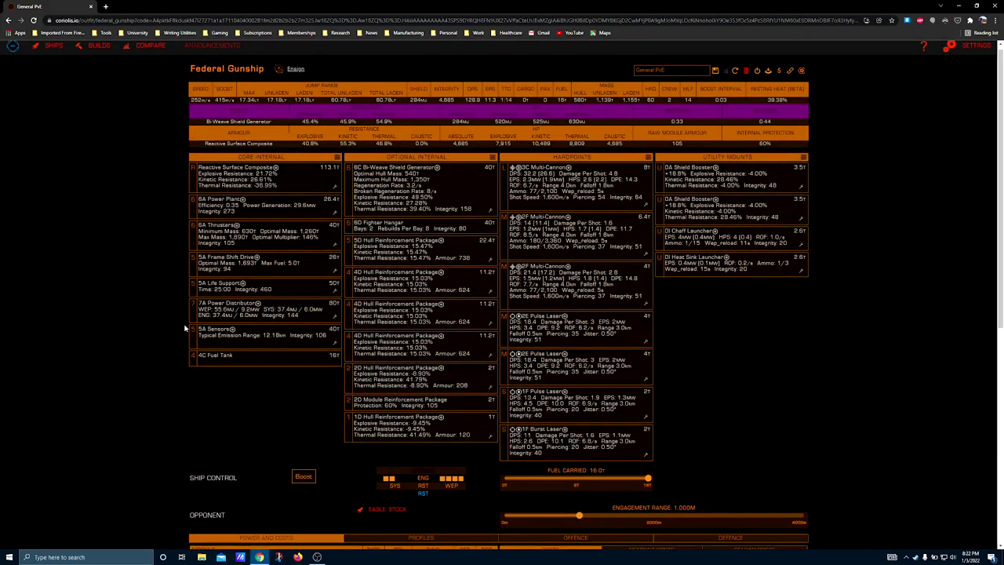
pyautogui.scroll(-5, 775, 191)
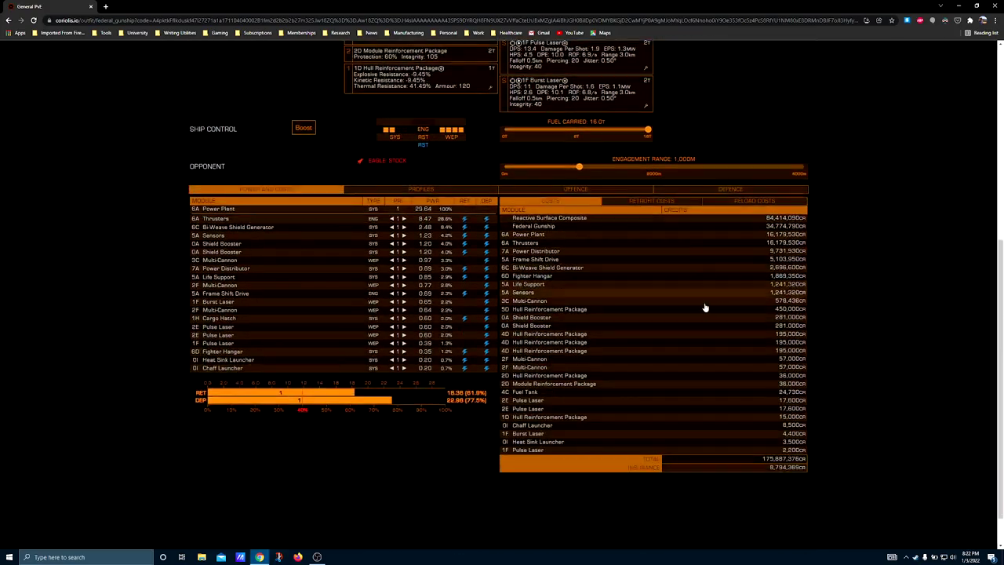
# In the Offence summary, shift power pips from weapons to engines, cutting weapons drain to 0:05.
pyautogui.click(576, 190)
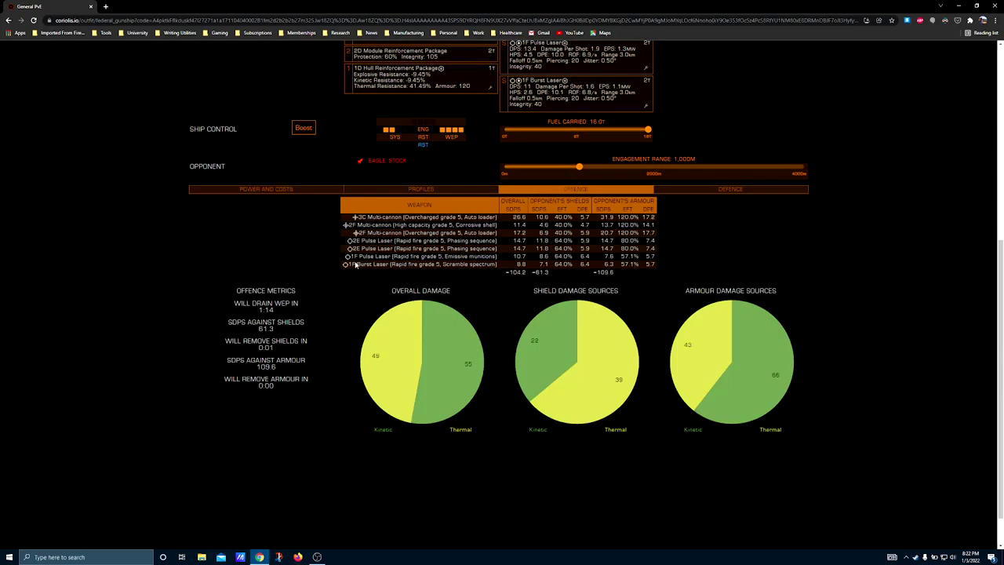
pyautogui.scroll(1, 415, 275)
pyautogui.click(409, 272)
pyautogui.click(541, 270)
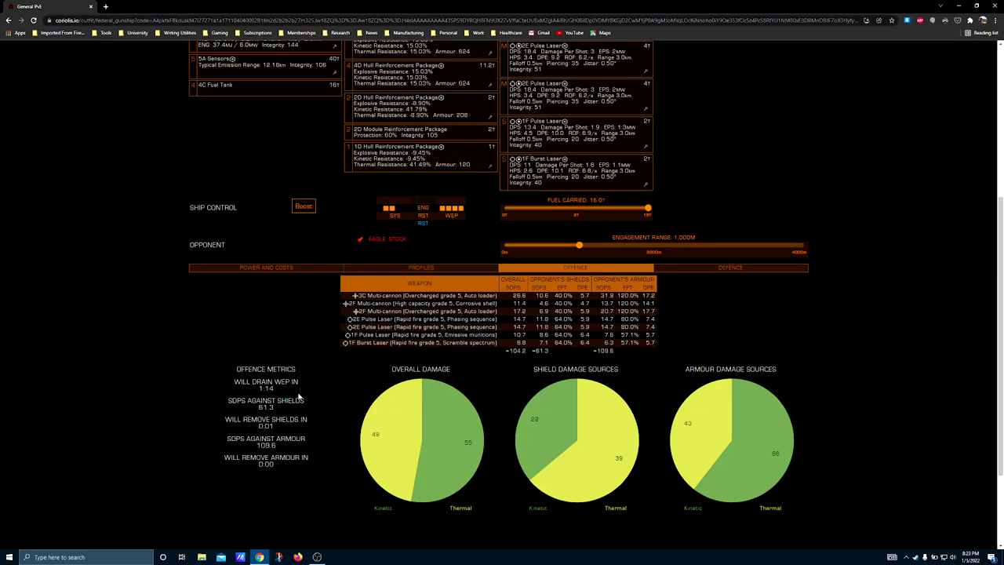
pyautogui.click(400, 209)
pyautogui.click(405, 208)
pyautogui.click(419, 203)
pyautogui.click(418, 201)
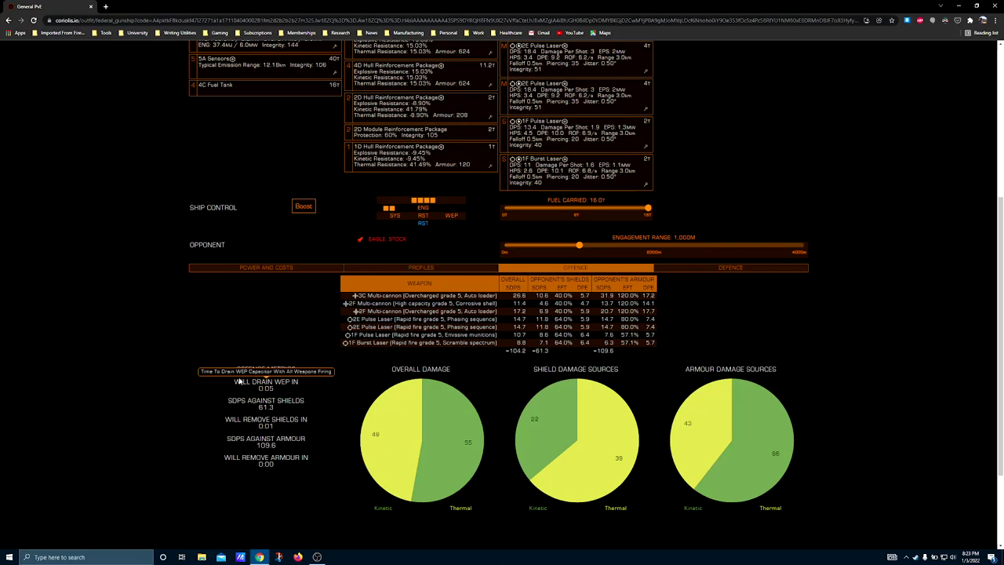
# Scroll the offence figures, then return to the Power and Costs section.
pyautogui.scroll(4, 594, 189)
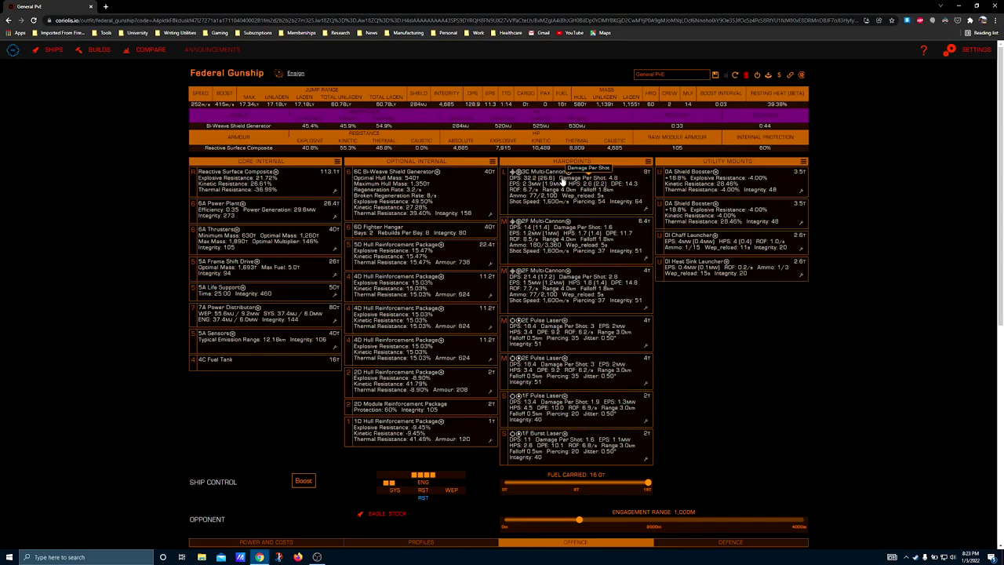
pyautogui.scroll(-4, 343, 254)
pyautogui.scroll(4, 323, 202)
pyautogui.scroll(-3, 369, 350)
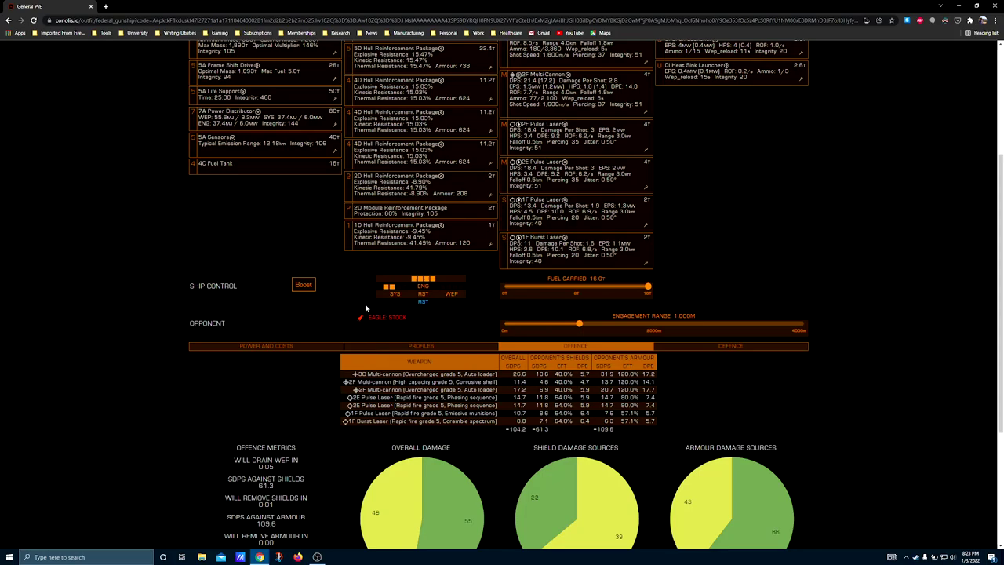
pyautogui.scroll(-2, 497, 228)
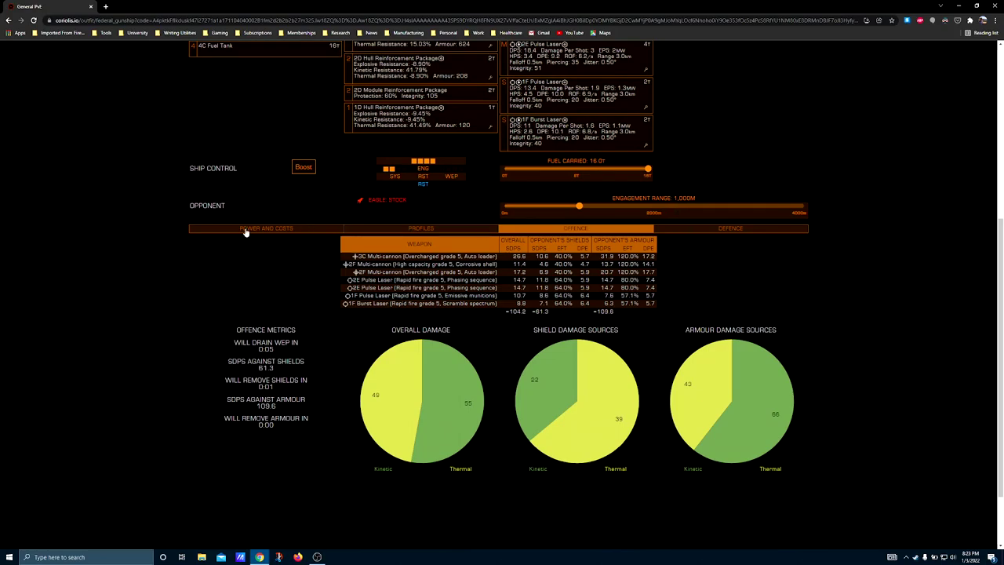
pyautogui.click(246, 229)
pyautogui.scroll(5, 287, 328)
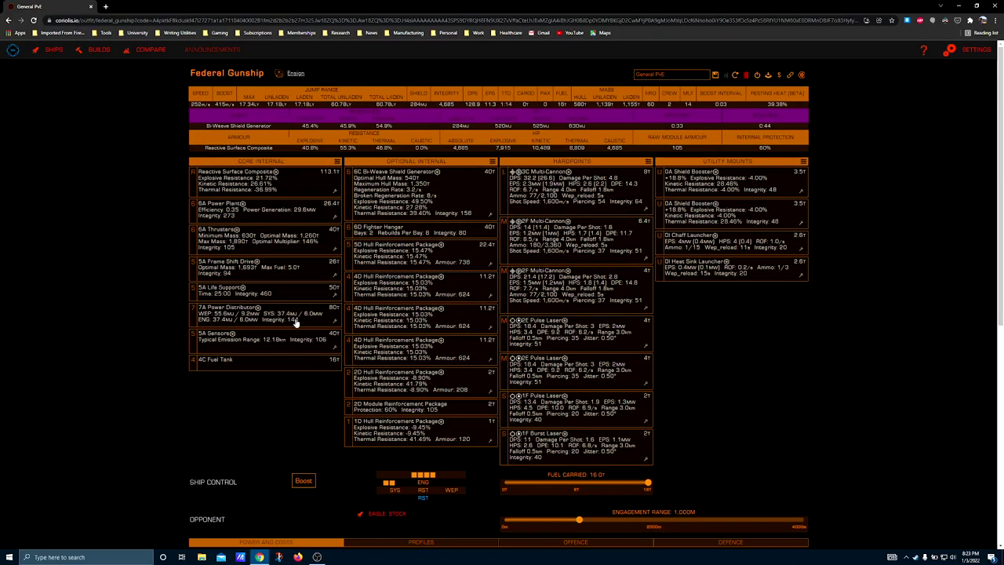